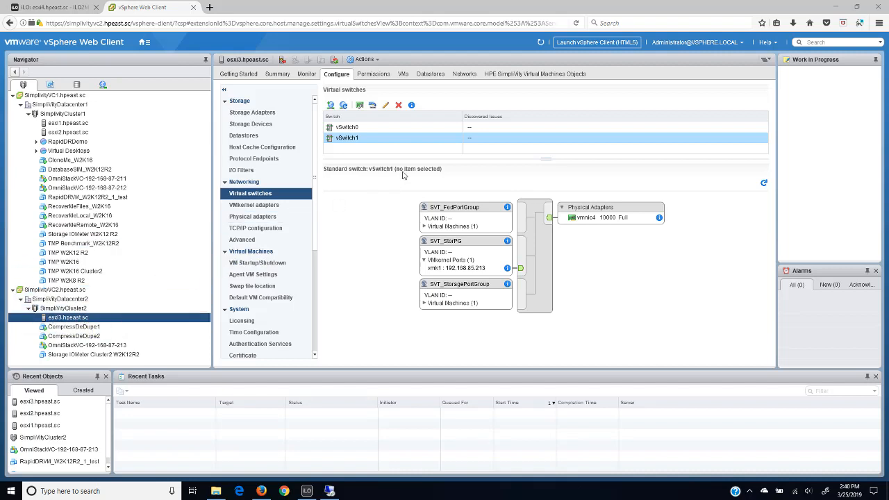
- Examine the port groups and physical adapters of vSwitch0 on hosts esxi3, esxi2 and esxi1
left_click(357, 129)
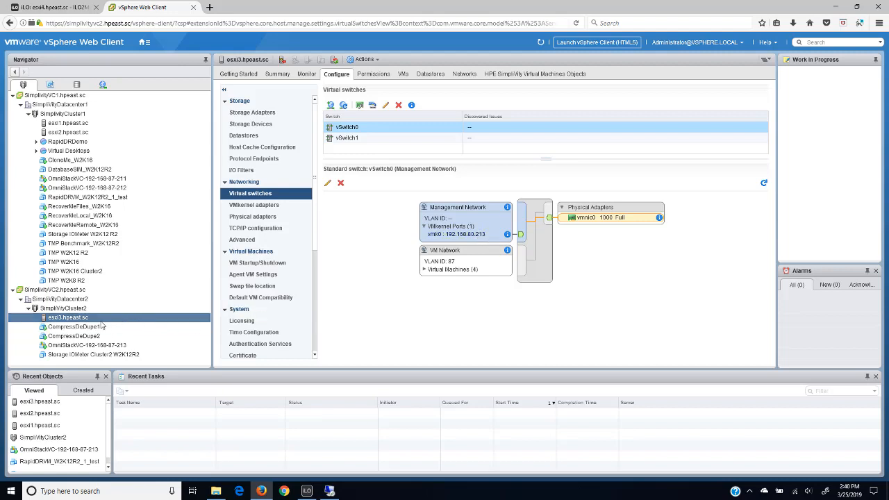
left_click(64, 132)
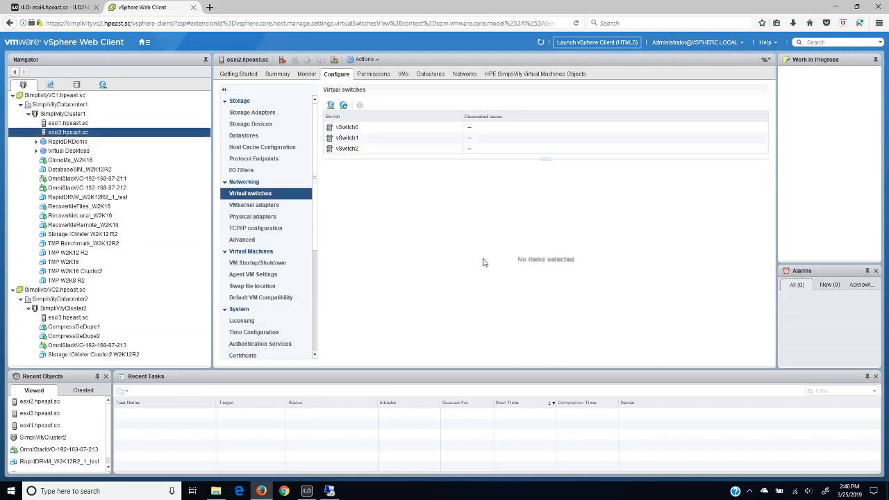
left_click(373, 129)
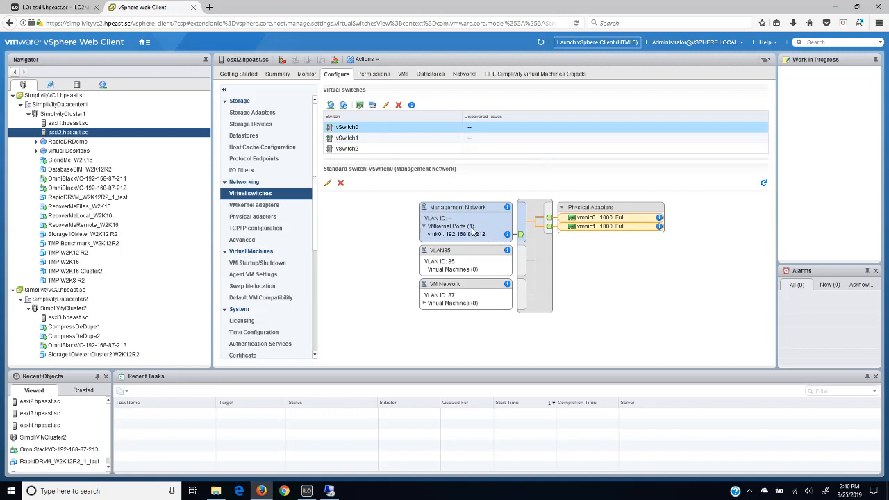
left_click(77, 123)
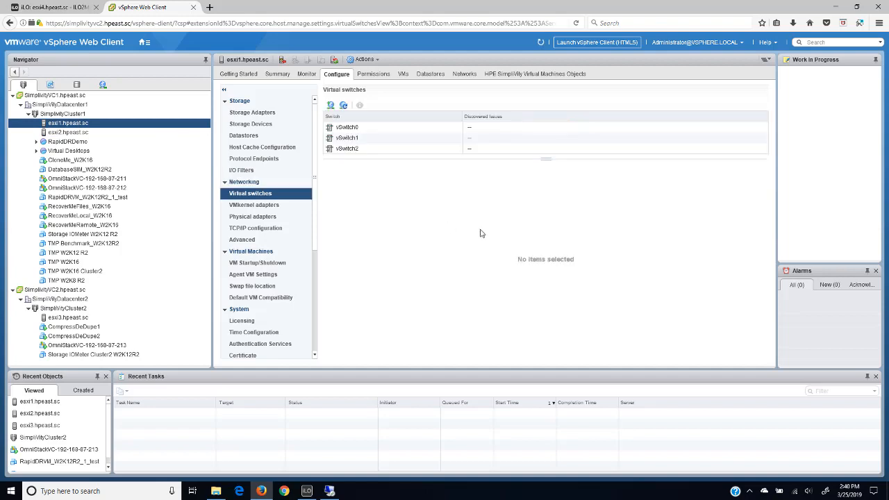
left_click(370, 129)
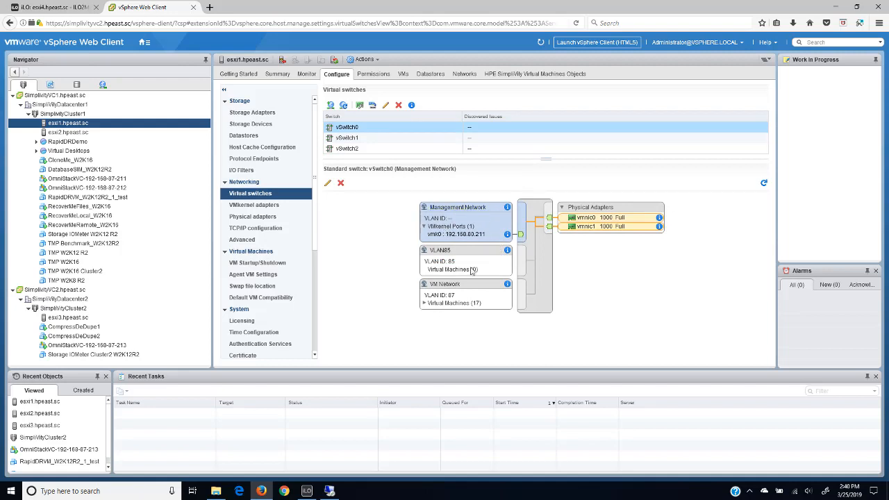
- Switch to the iLO remote console for esxi4, enlarge its window to read the SimpliVity Installer details, and shrink it again
left_click(306, 491)
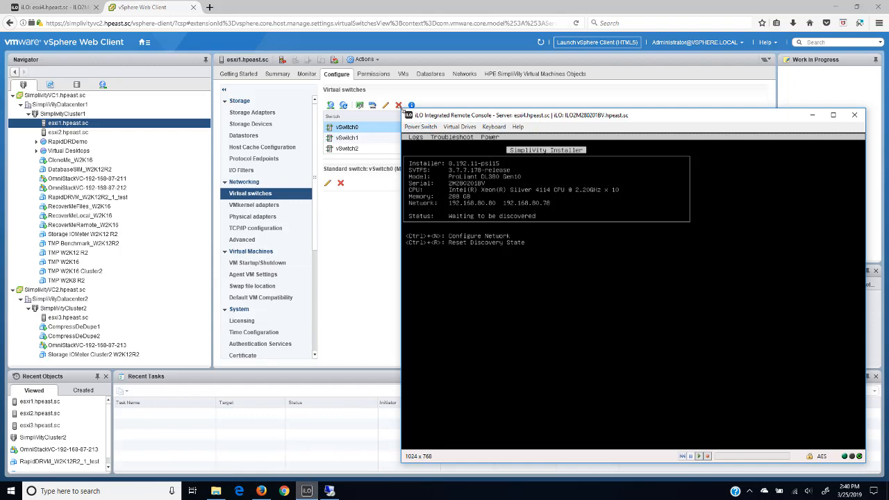
left_click_drag(403, 111, 339, 43)
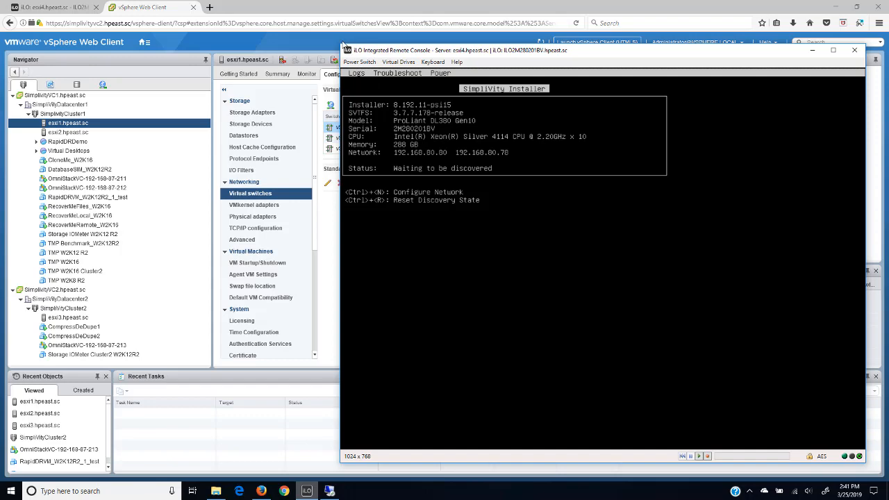
left_click_drag(340, 43, 476, 166)
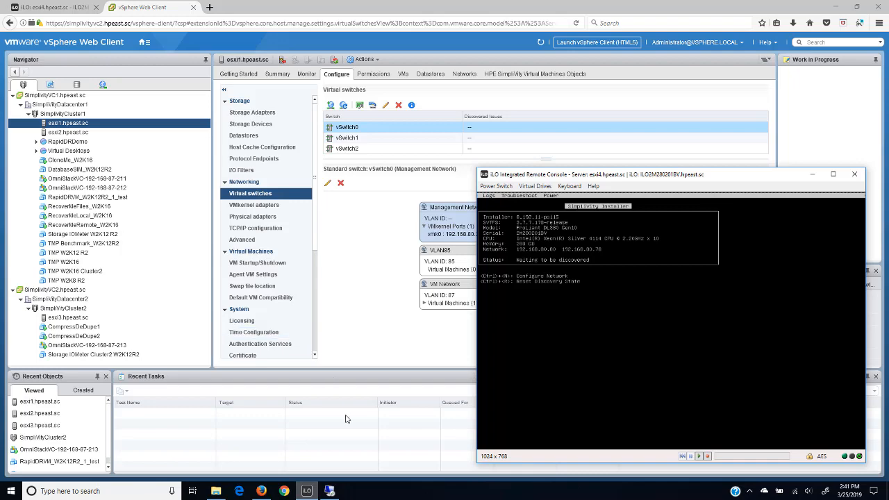
- In the simplivityvc2 Remote Desktop session, open the ESX3 XML configuration in Notepad++, examine its virtual controller IP addresses, and close it
left_click(330, 491)
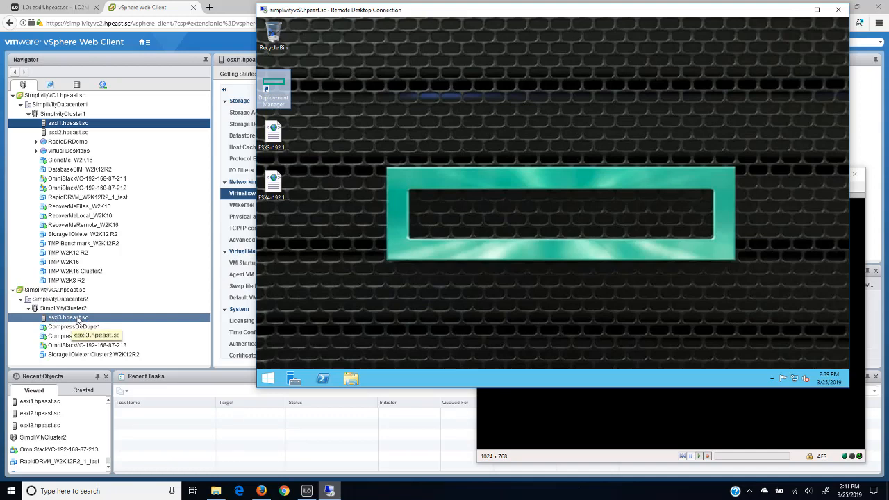
left_click(273, 133)
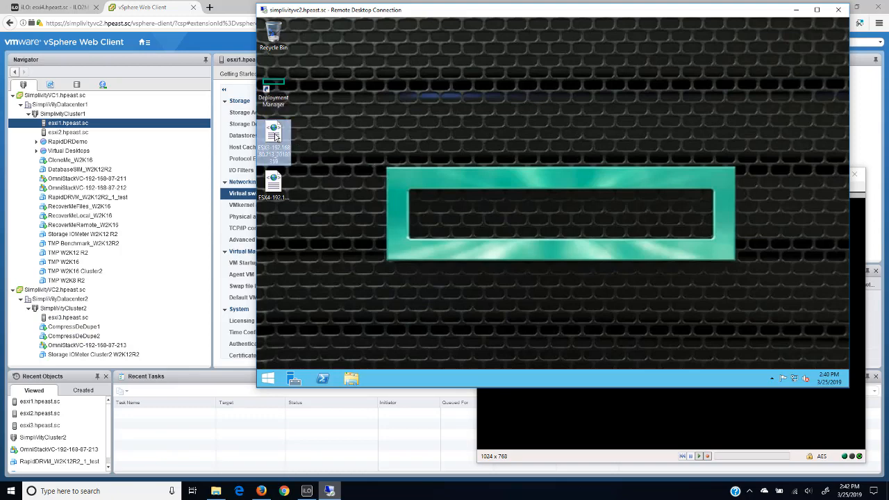
right_click(275, 137)
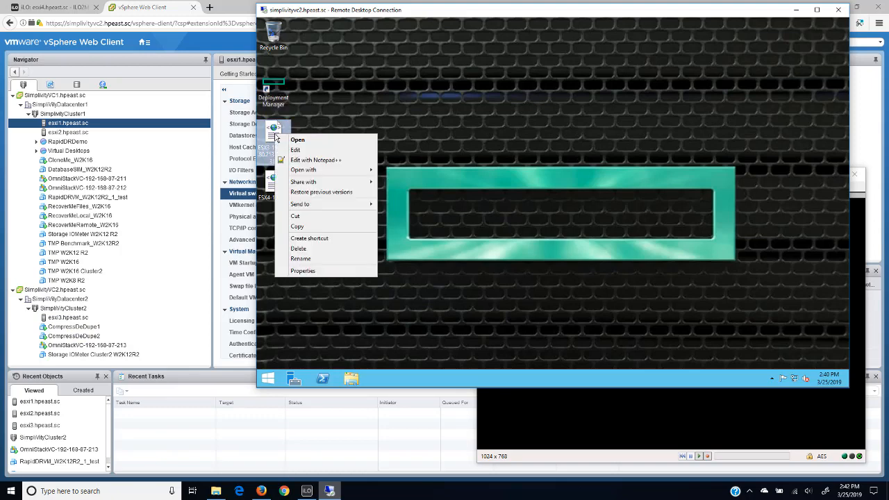
left_click(316, 160)
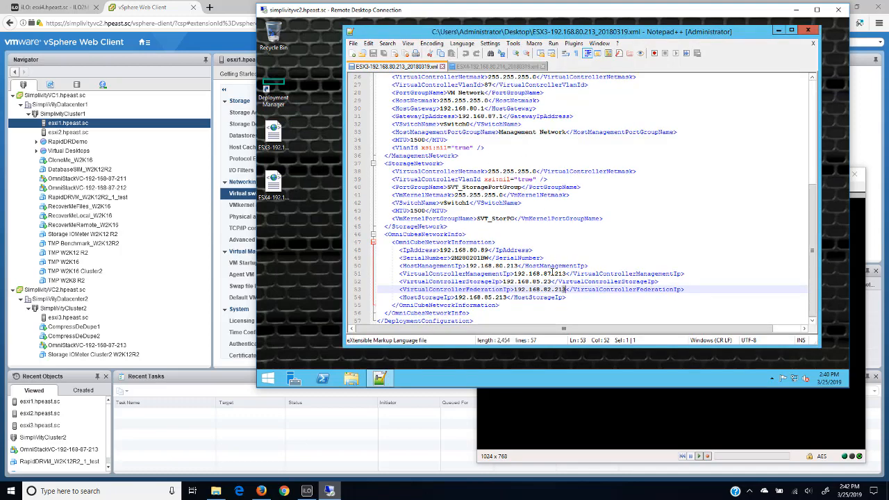
double_click(561, 274)
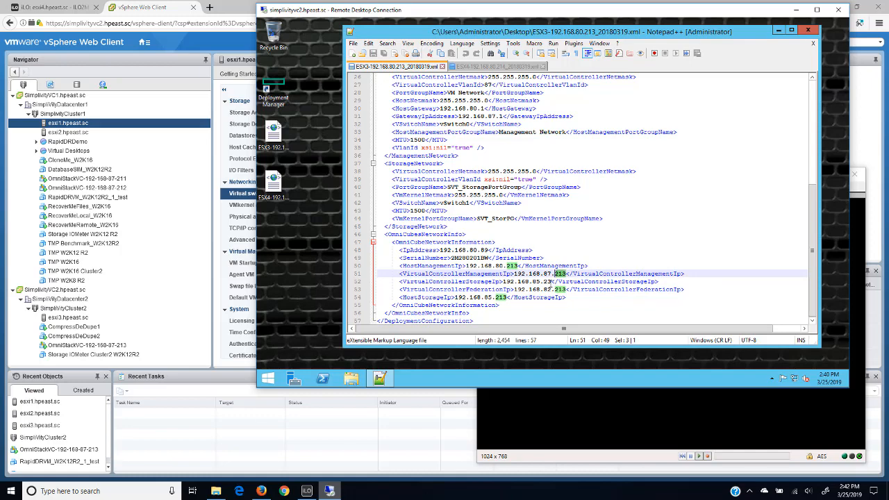
left_click(552, 281)
left_click_drag(549, 281, 546, 282)
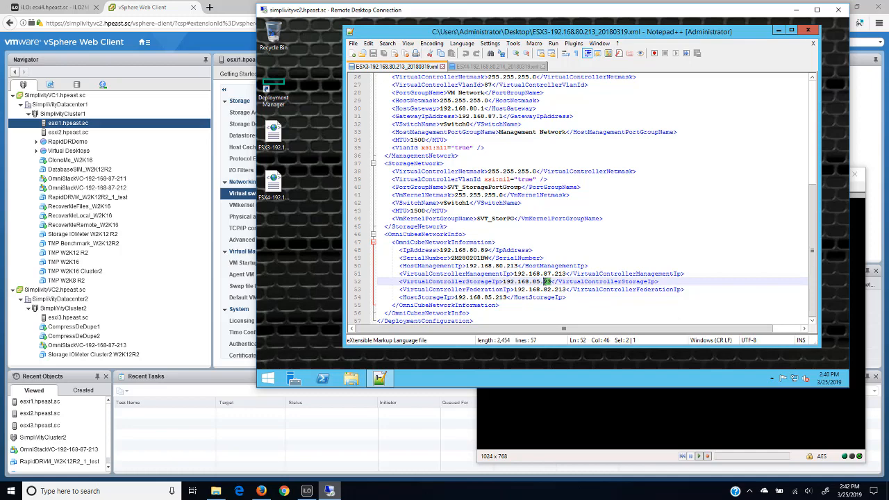
left_click(805, 31)
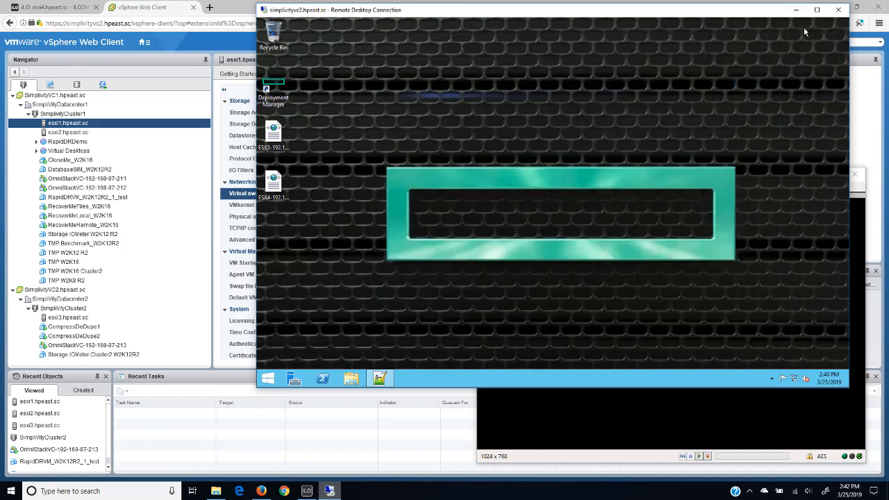
left_click(278, 208)
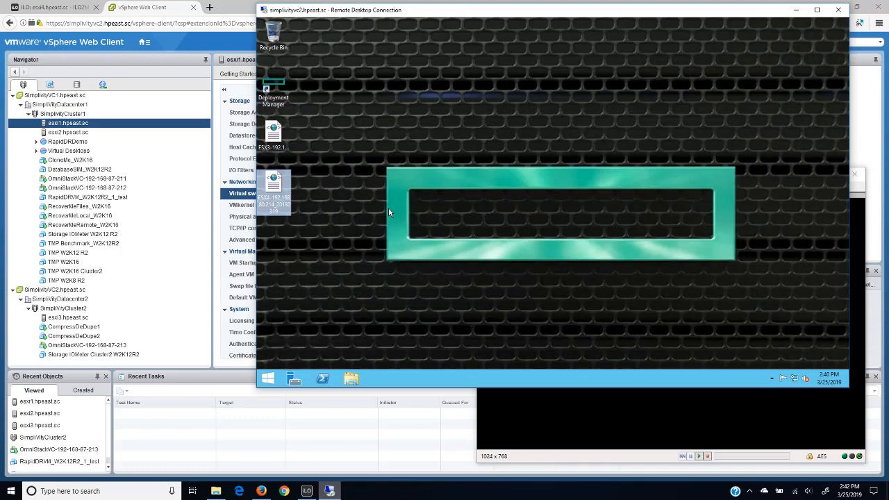
- Launch Deployment Manager and log in to vCenter simplivityvc2.hpeast.sc with the administrator user name and password, accepting the certificate
left_click(277, 87)
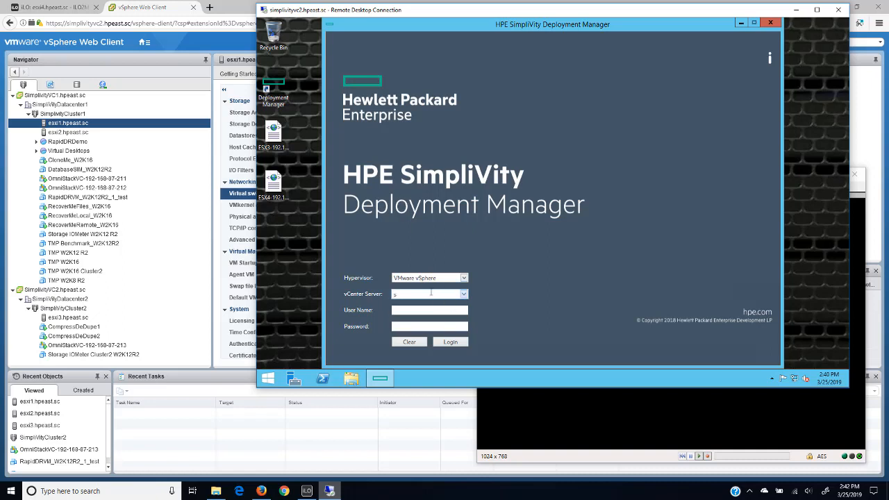
left_click(430, 293)
type("s")
left_click(426, 306)
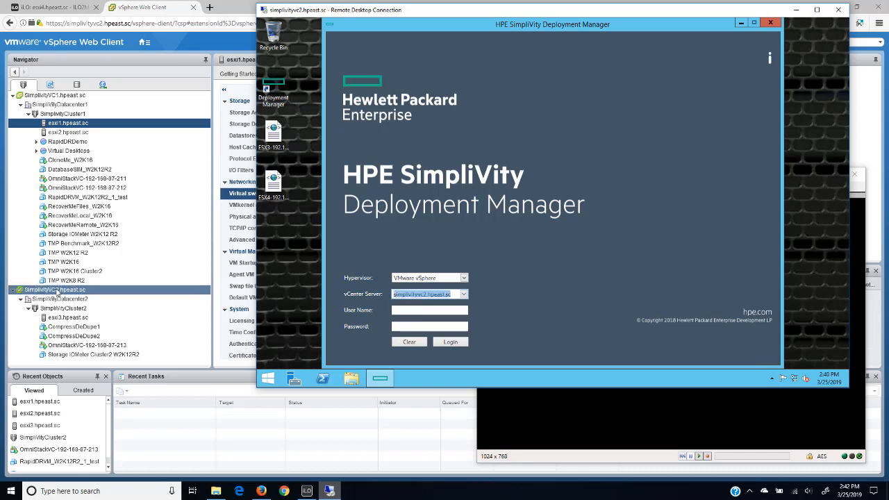
left_click(397, 310)
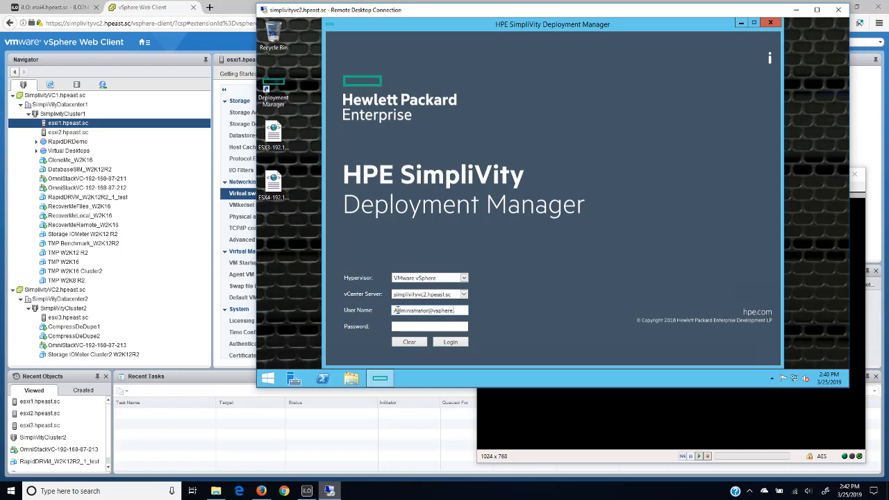
left_click(400, 325)
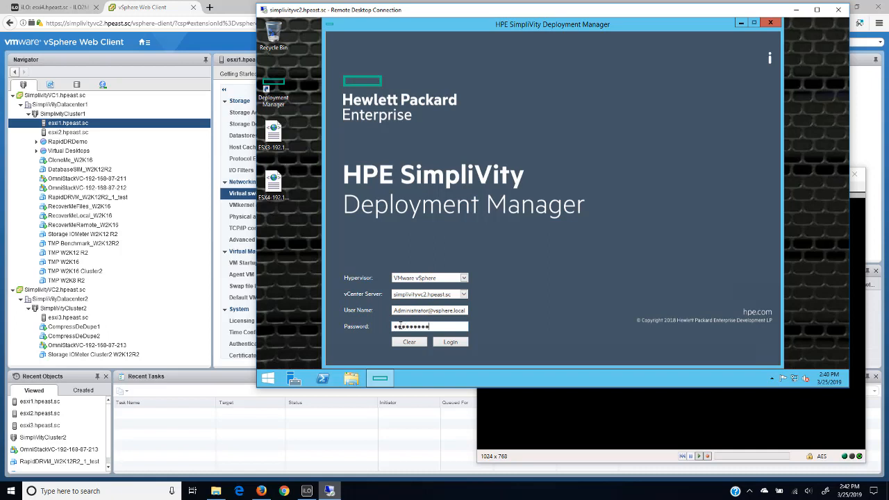
left_click(449, 343)
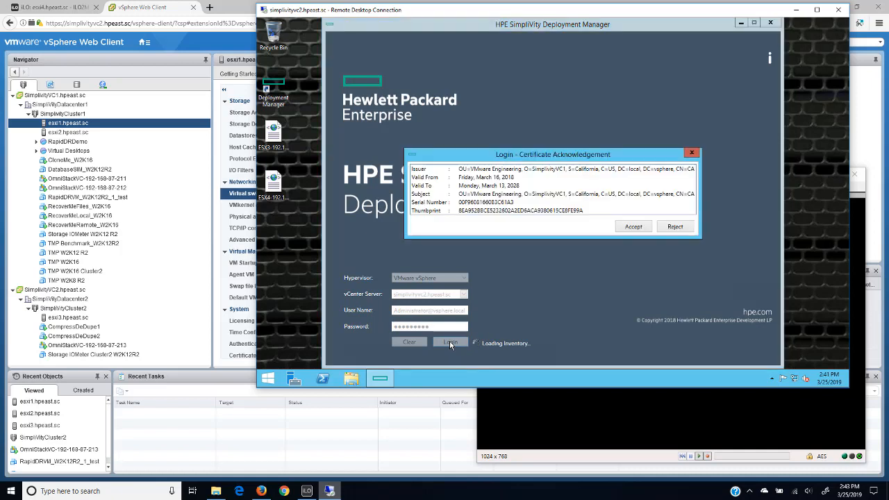
left_click(629, 226)
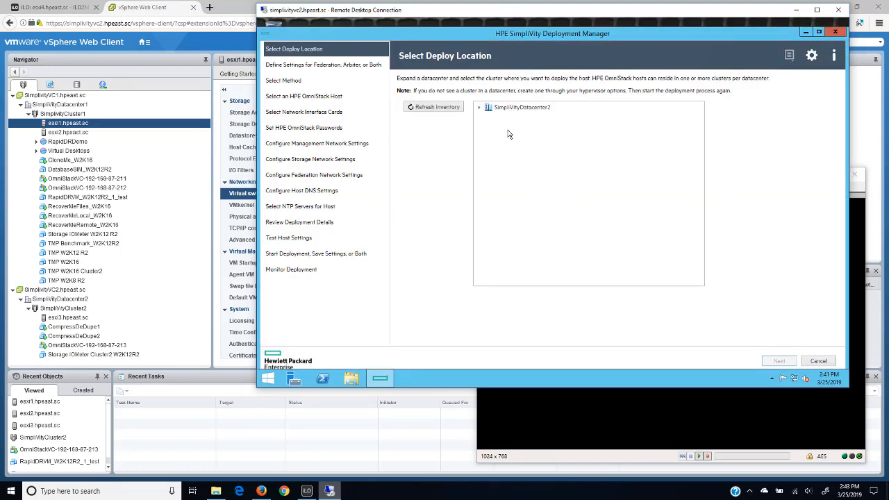
- Choose SimpliVityCluster2 under SimpliVityDatacenter2 as the deploy location and continue to the method selection
left_click(518, 109)
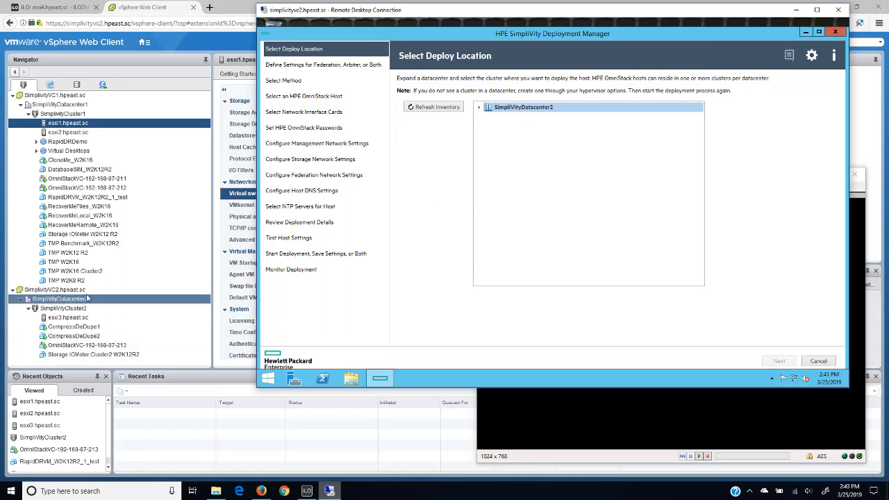
left_click(479, 108)
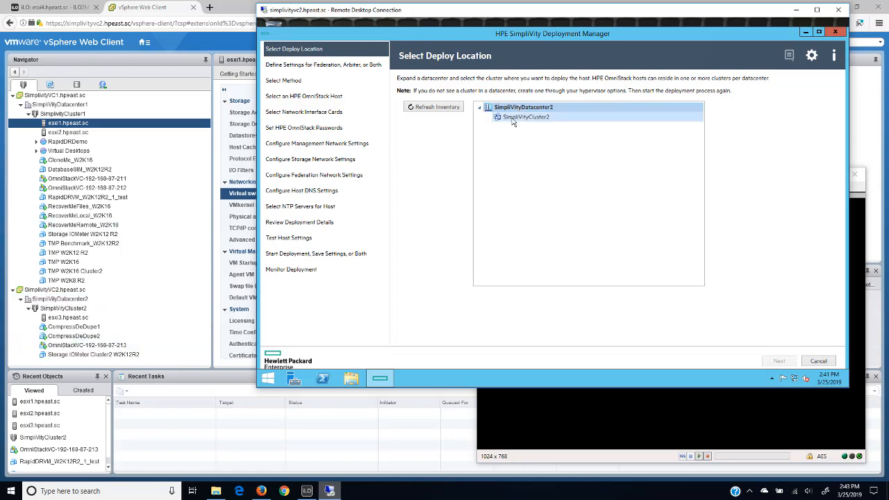
left_click(517, 118)
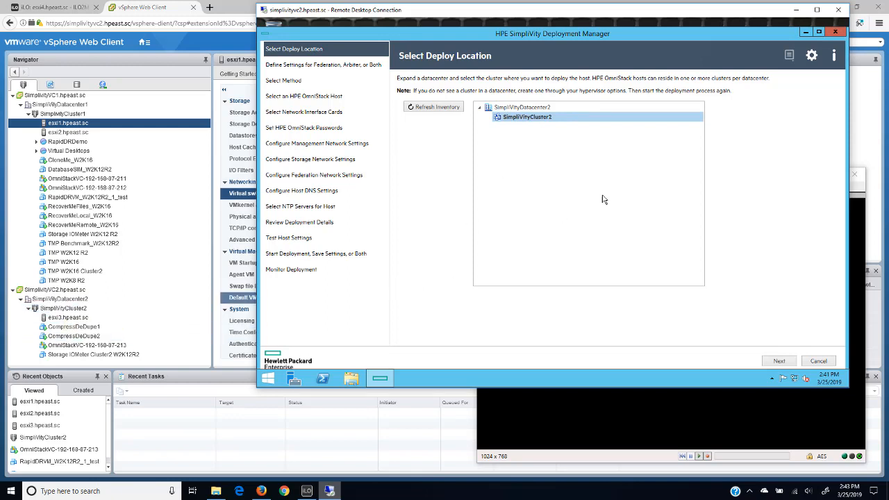
left_click(779, 361)
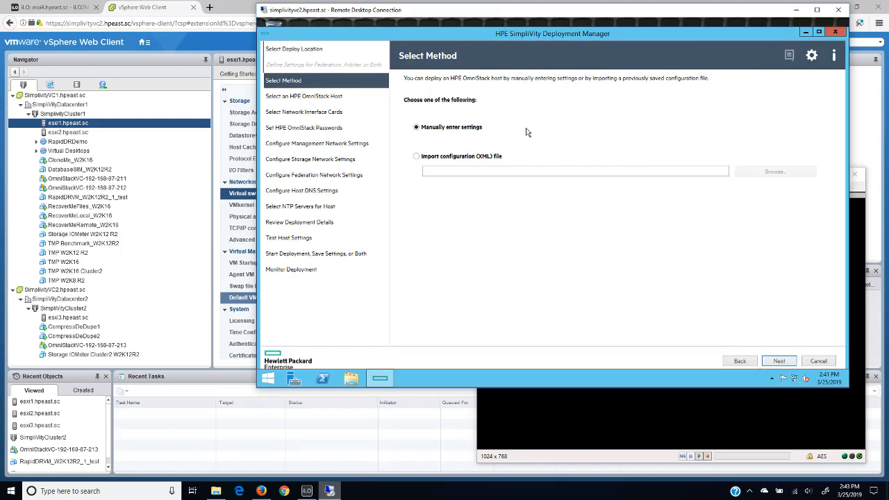
- Import the configuration file ESX4-192.168.80.214_20180319.xml from the Desktop as the deployment method and continue to host selection
left_click(416, 157)
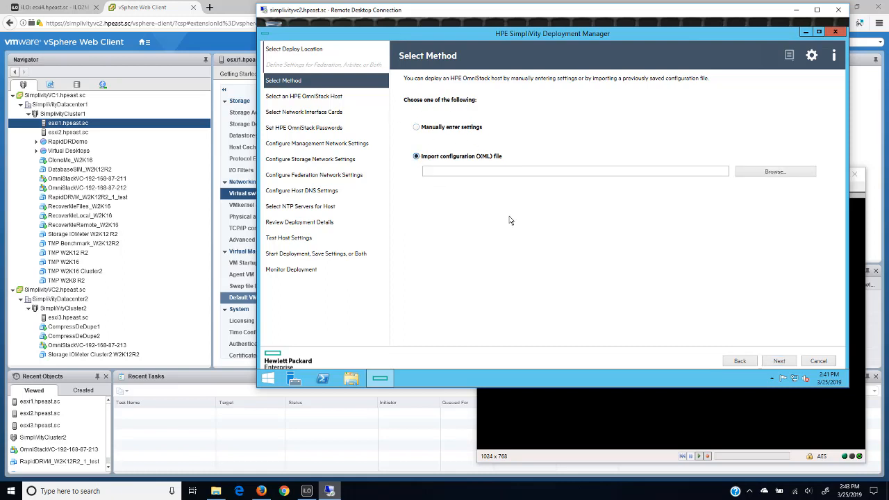
left_click(752, 175)
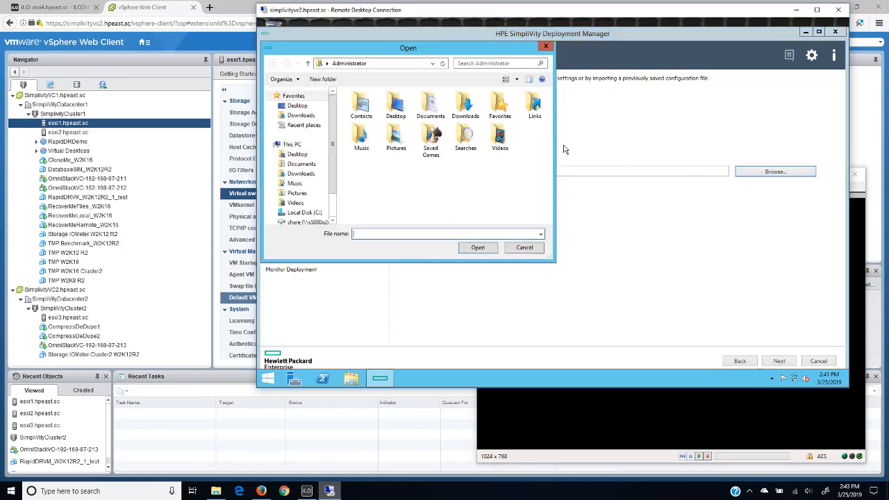
left_click(292, 108)
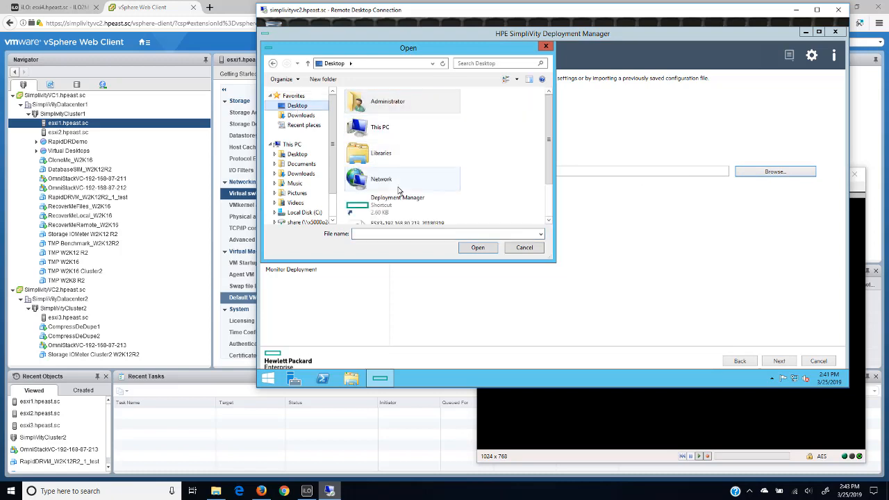
scroll(548, 161, "down", 2)
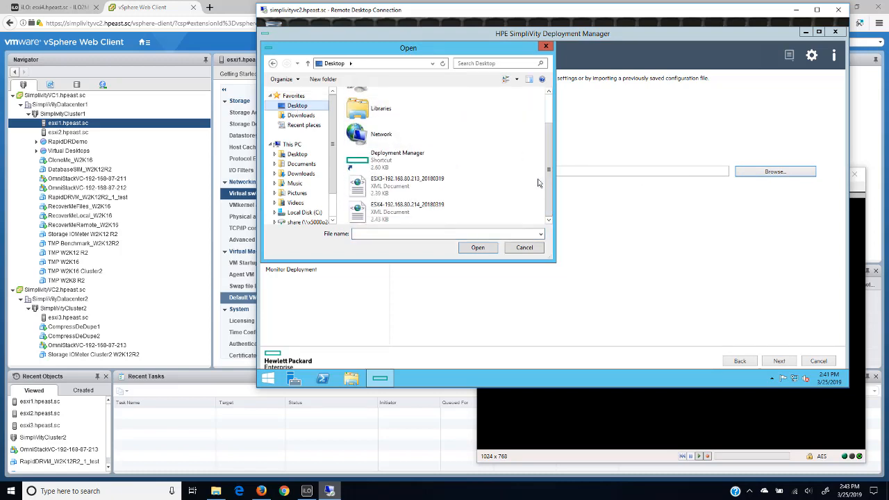
left_click(370, 210)
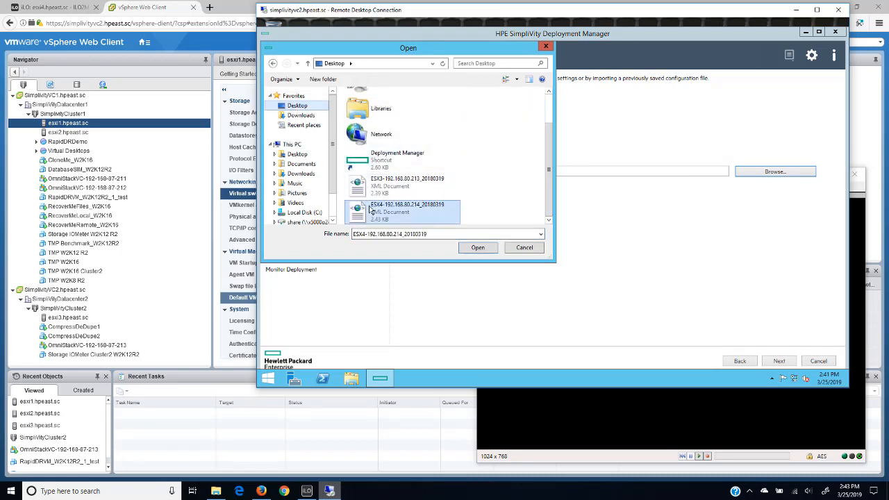
left_click(478, 247)
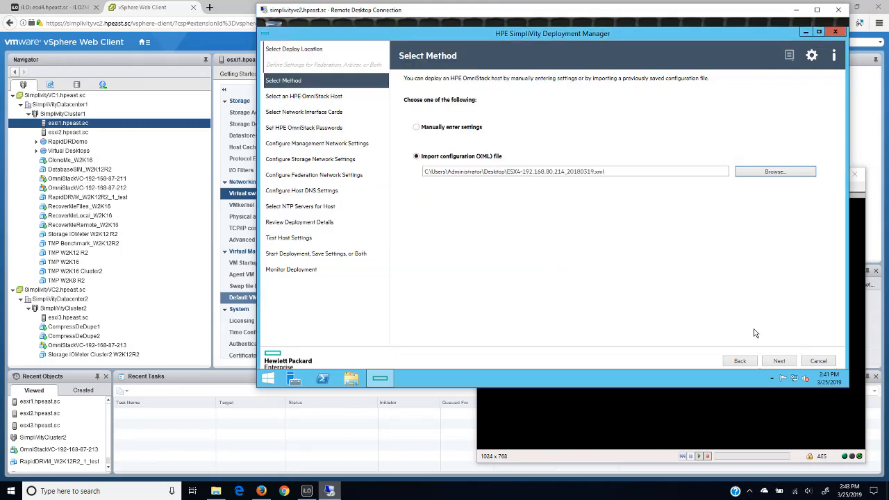
left_click(775, 362)
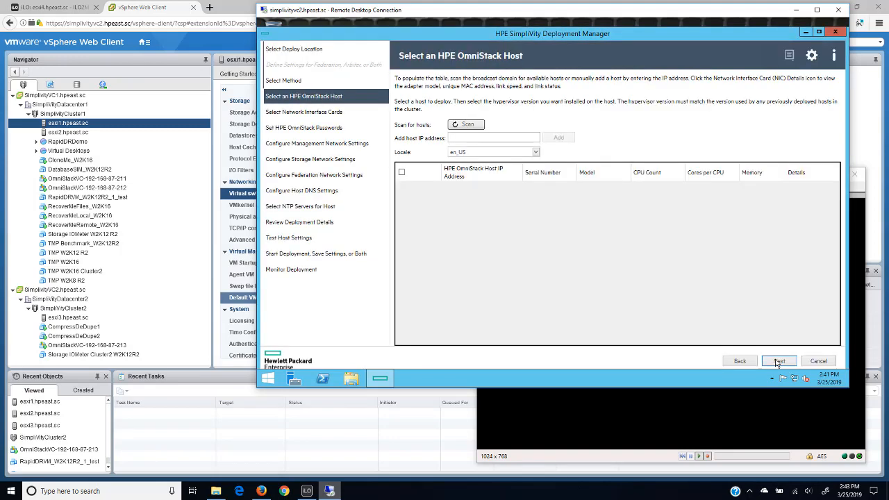
- Scan the network for OmniStack hosts, check them against the esxi4 iLO console, select host 192.168.80.78 and continue to network card selection
left_click(456, 127)
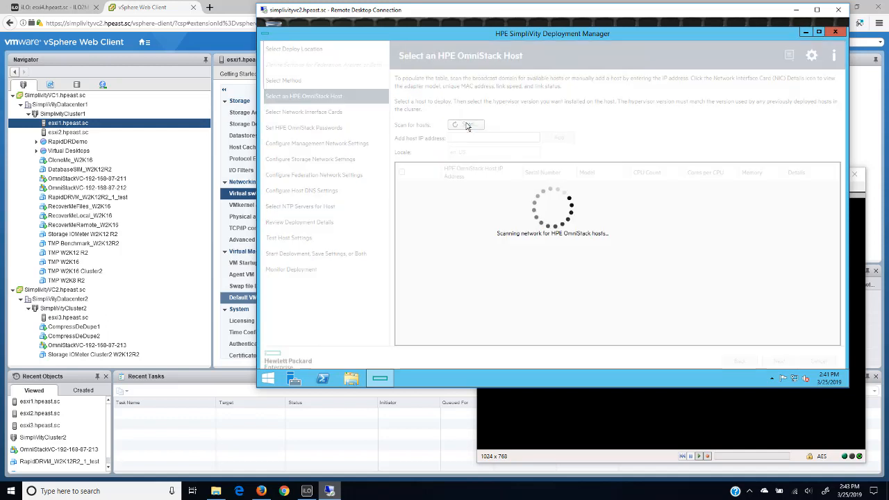
left_click(543, 460)
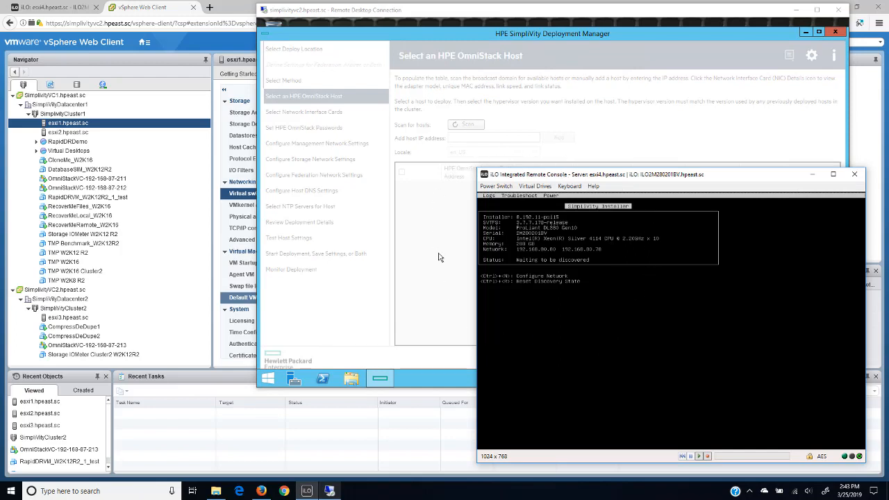
left_click(417, 15)
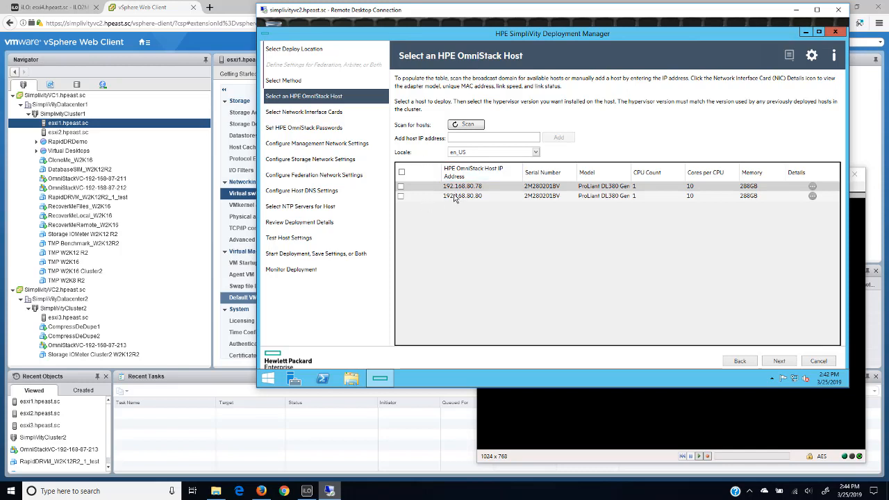
left_click(583, 459)
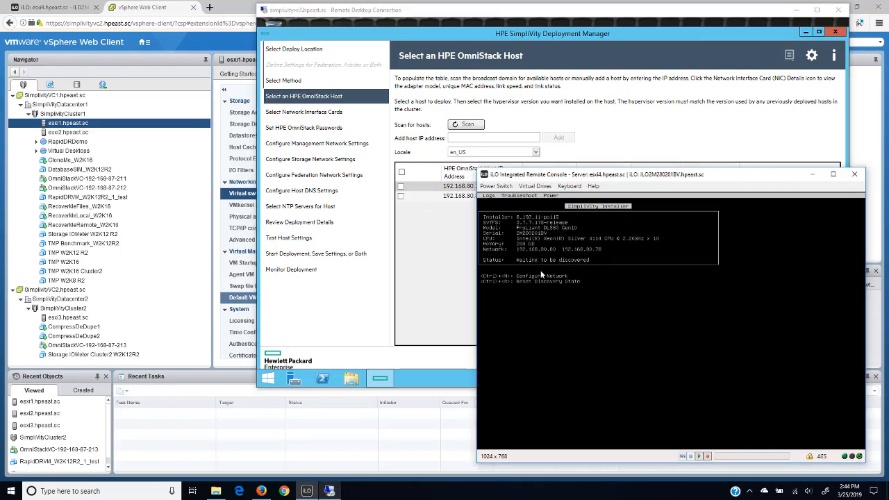
left_click(456, 34)
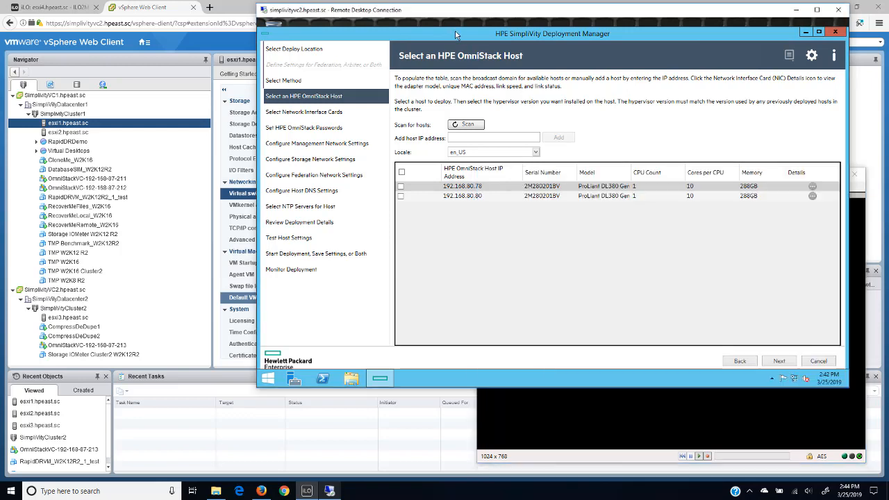
left_click(401, 187)
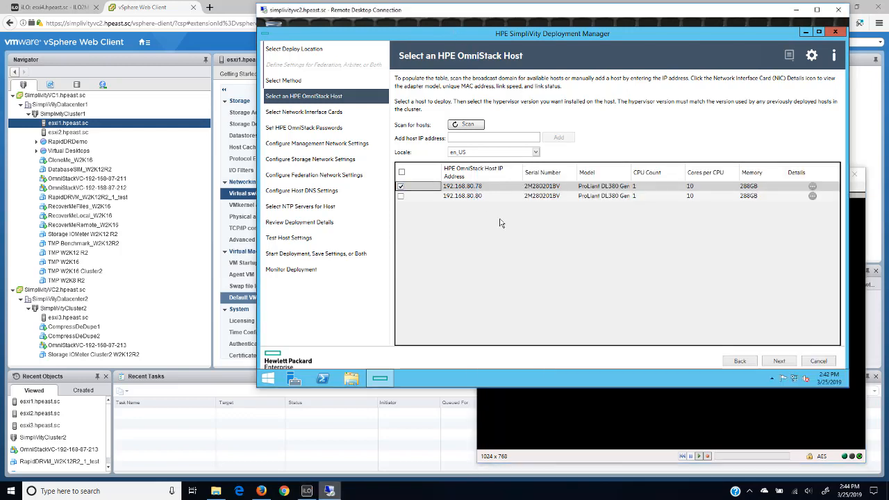
left_click(779, 361)
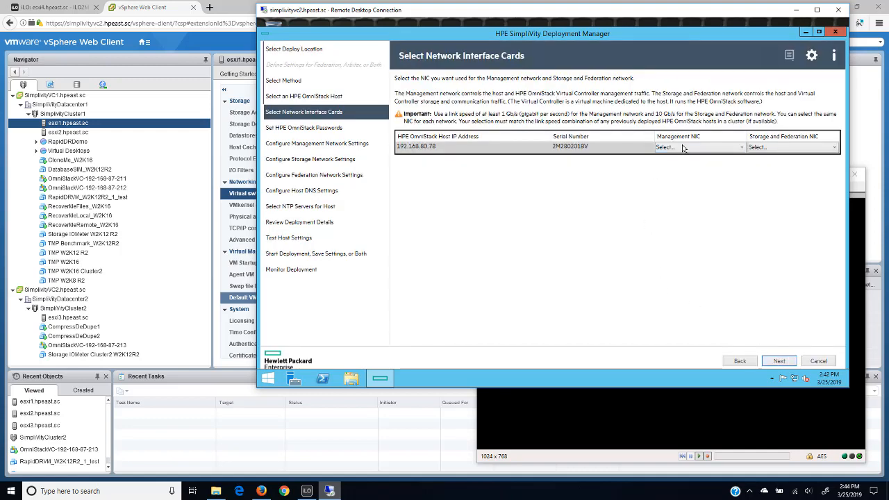
- Set the Management NIC to 98:F2:B3:F3:38:A8 and the Storage and Federation NIC to 98:F2:B3:30:E5:D8, and continue
left_click(742, 148)
left_click(621, 191)
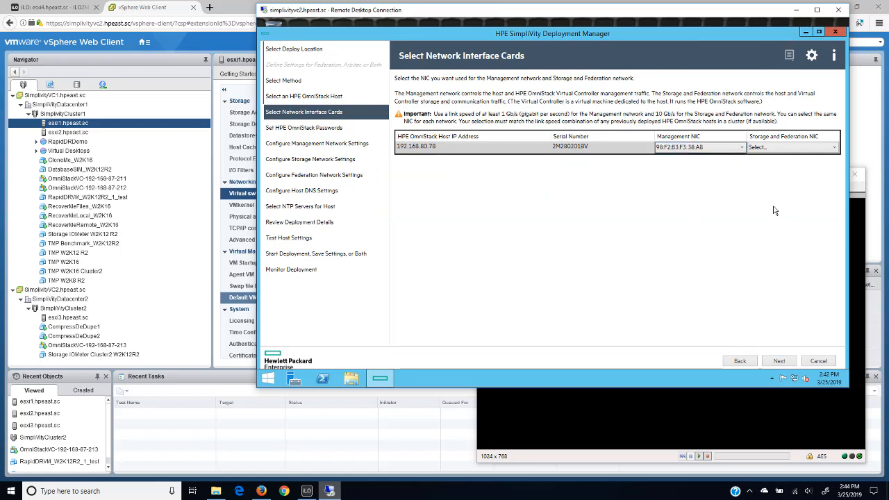
left_click(818, 147)
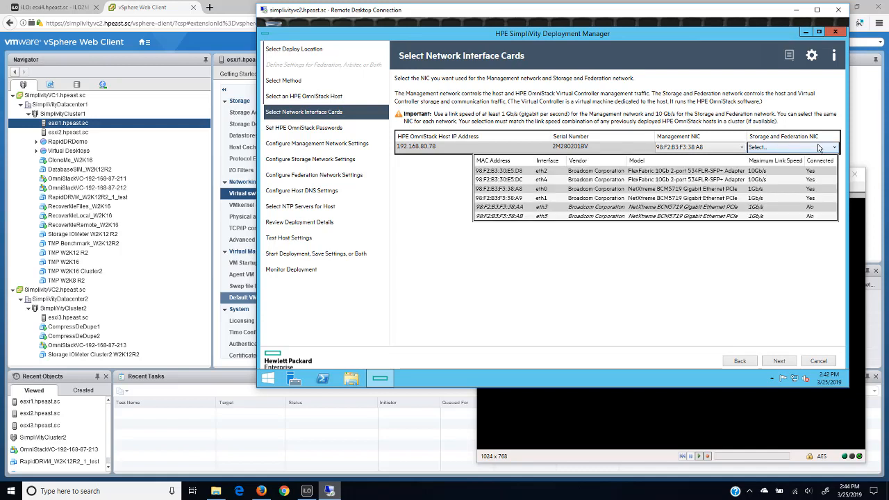
left_click(738, 167)
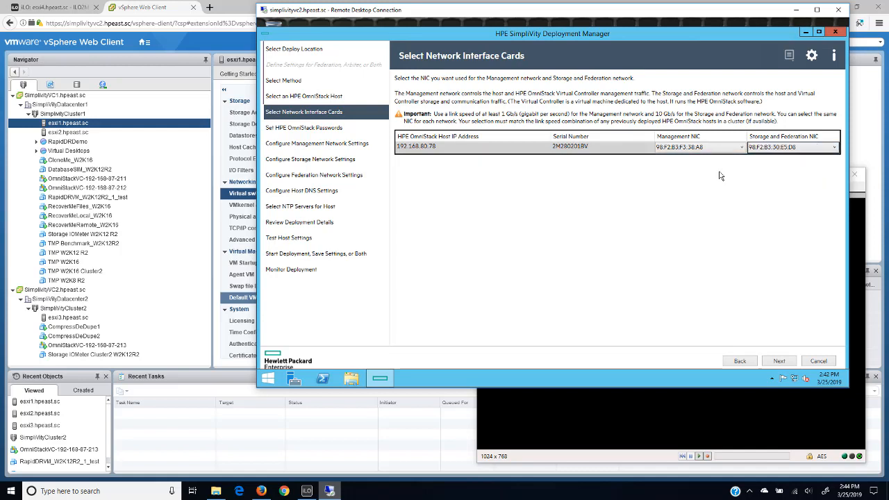
left_click(778, 362)
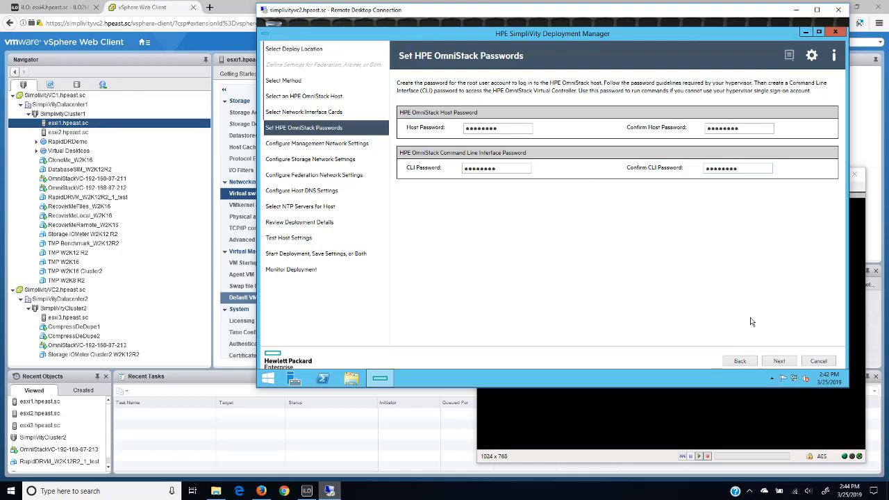
- Fill in and confirm the host password and CLI password, and continue to the management network settings
left_click(776, 361)
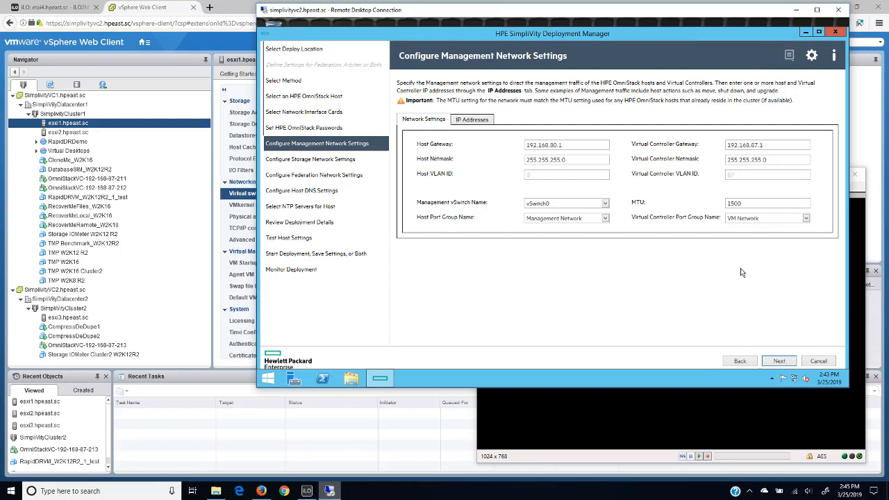
- Examine vSwitch0 of esxi3.hpeast.sc in the vSphere Web Client and return to Deployment Manager's management network settings
left_click(66, 318)
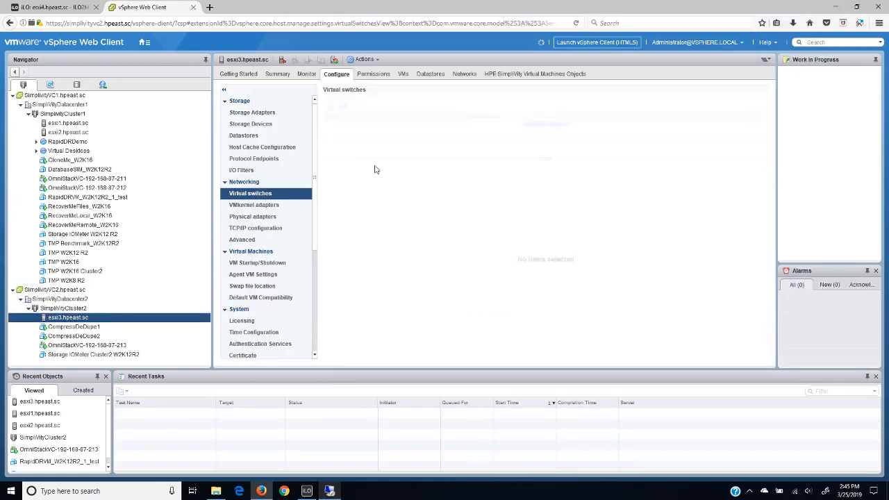
left_click(360, 129)
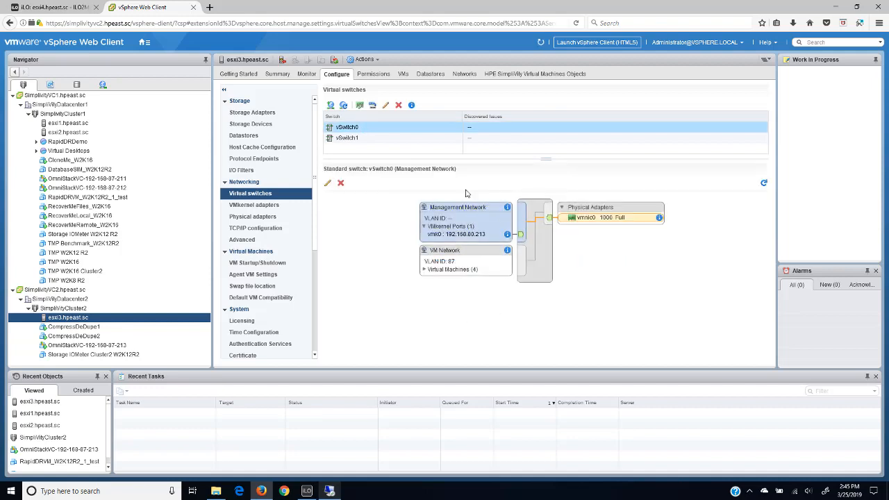
left_click(330, 490)
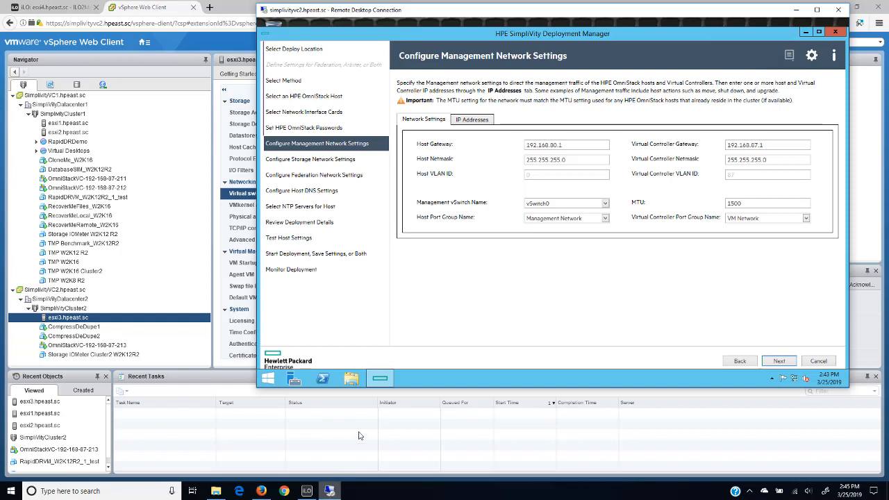
left_click(470, 124)
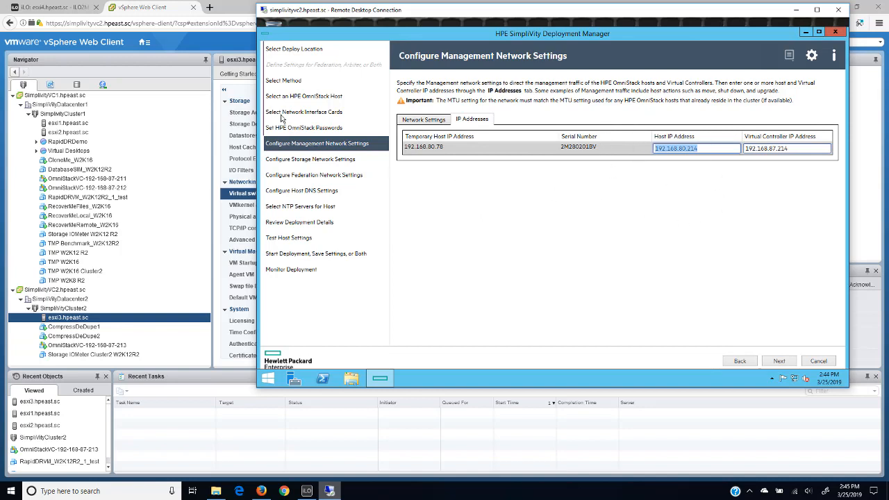
left_click(170, 15)
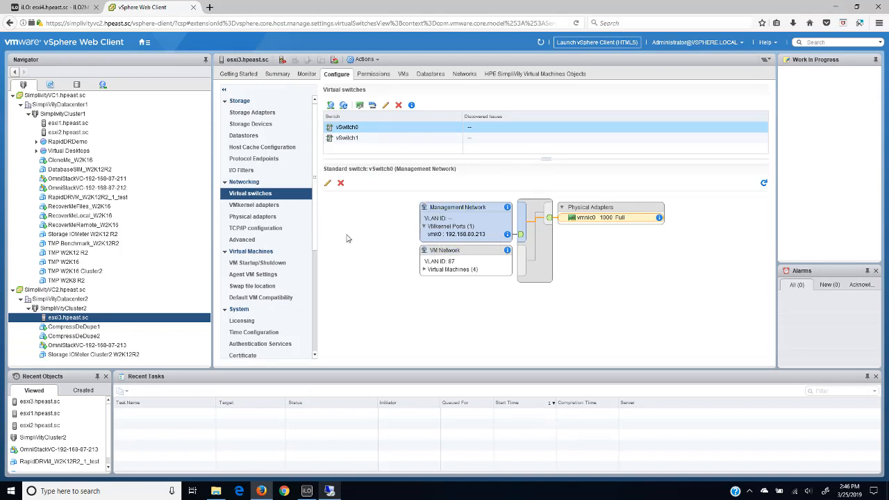
left_click(329, 491)
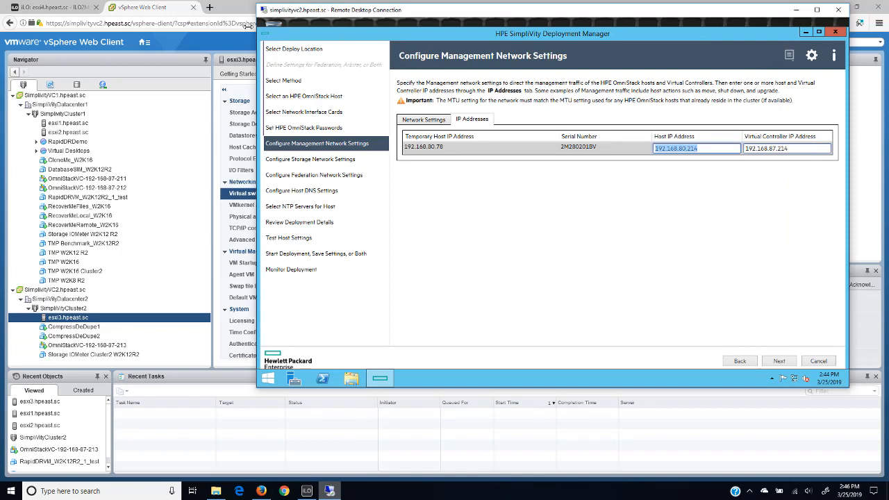
left_click(174, 15)
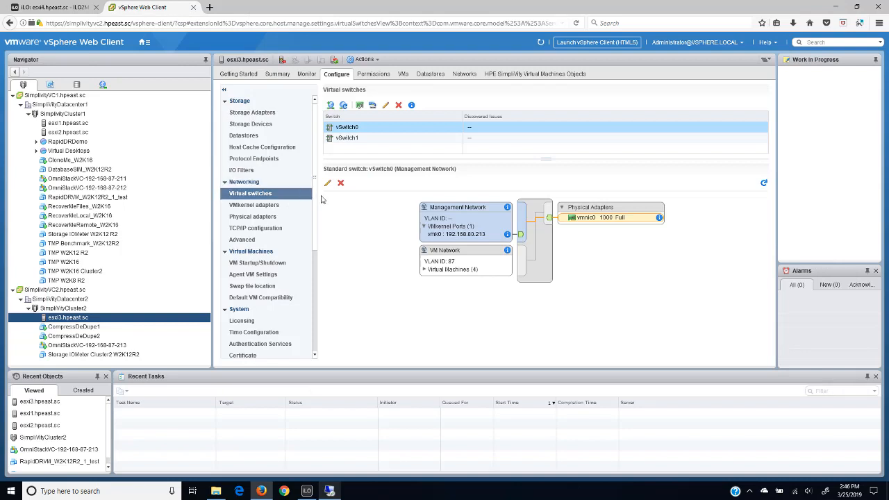
left_click(423, 270)
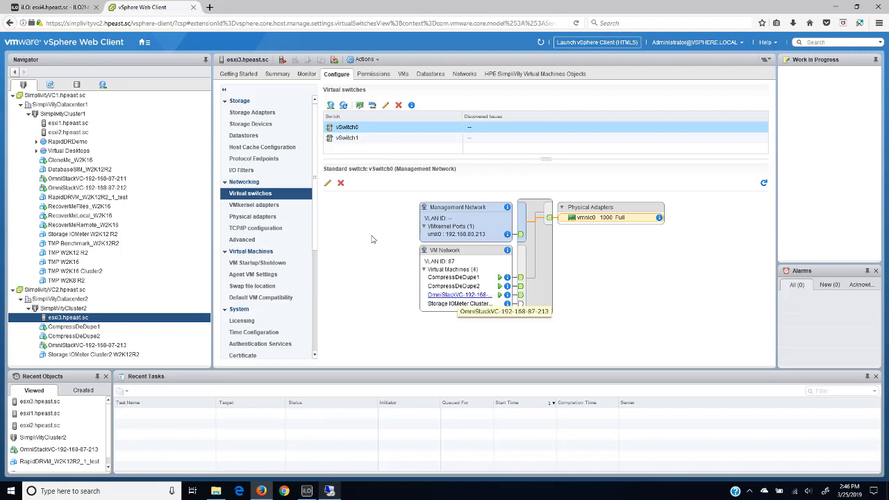
left_click(74, 345)
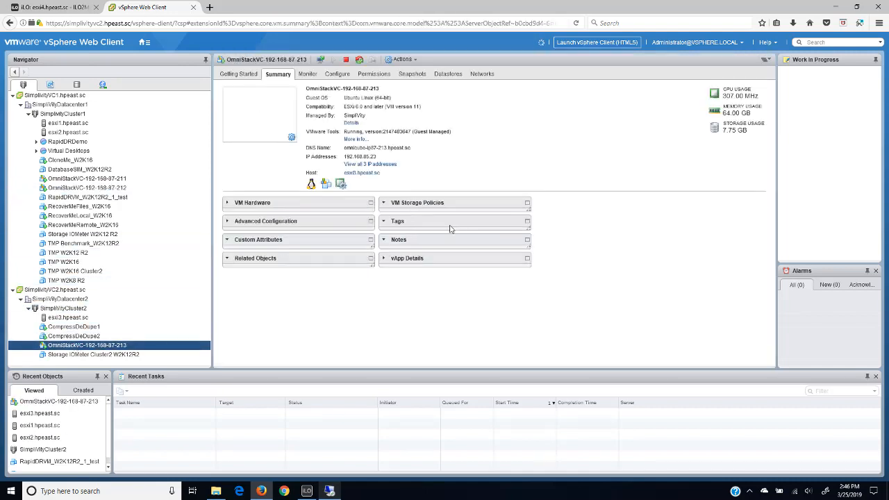
left_click(362, 164)
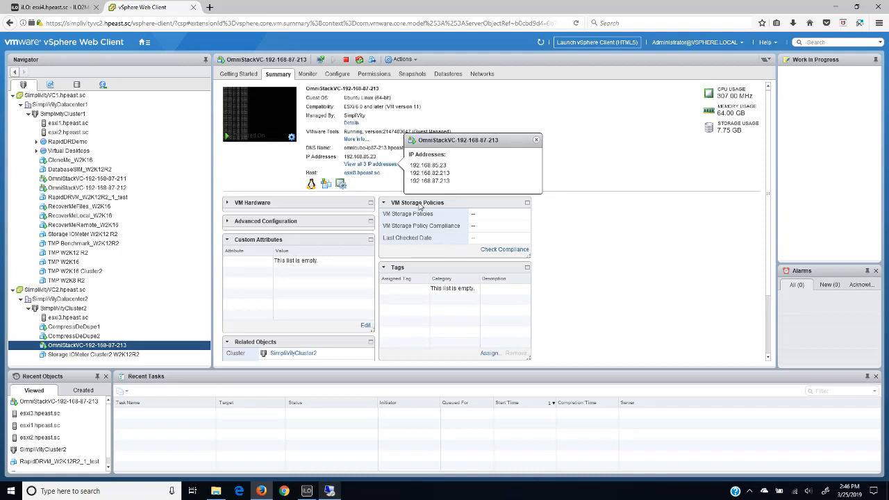
left_click(329, 491)
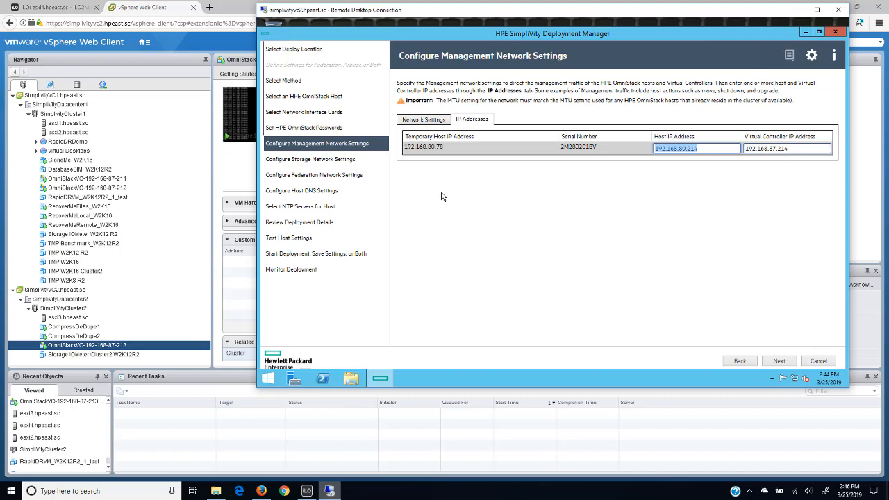
left_click(779, 362)
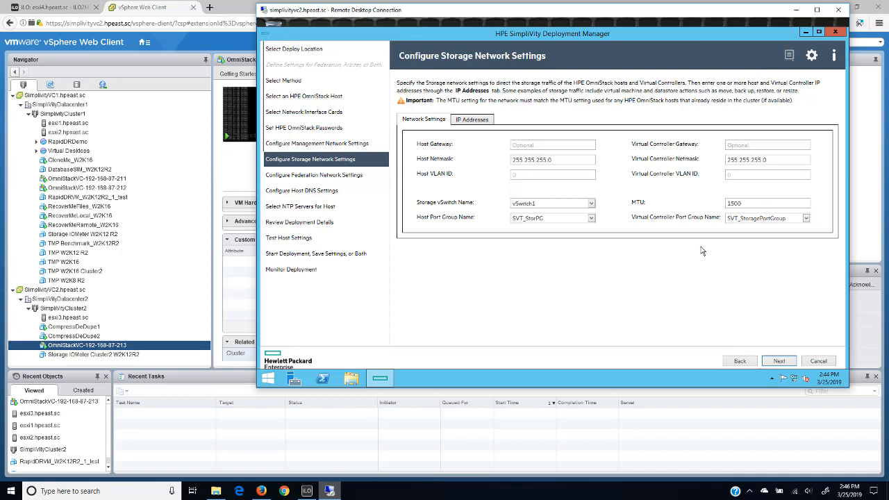
- Examine the storage port groups on vSwitch1 of esxi3.hpeast.sc in the vSphere Web Client and return to Deployment Manager
left_click(82, 317)
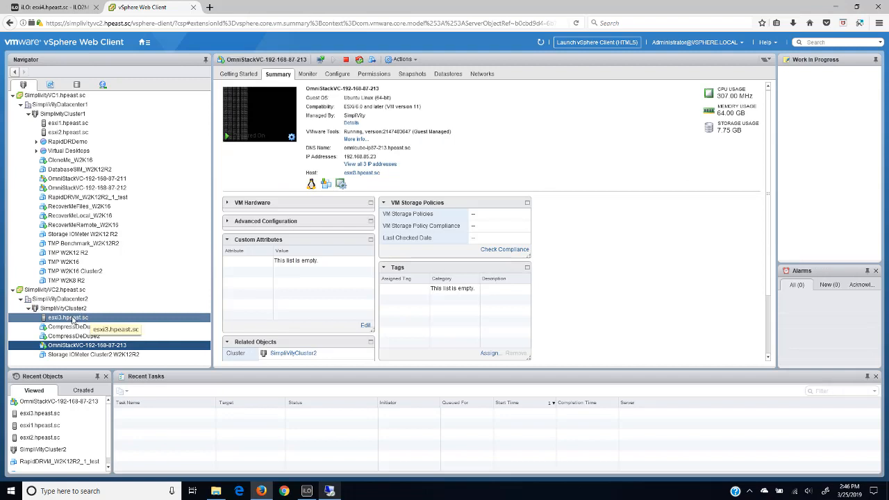
left_click(72, 320)
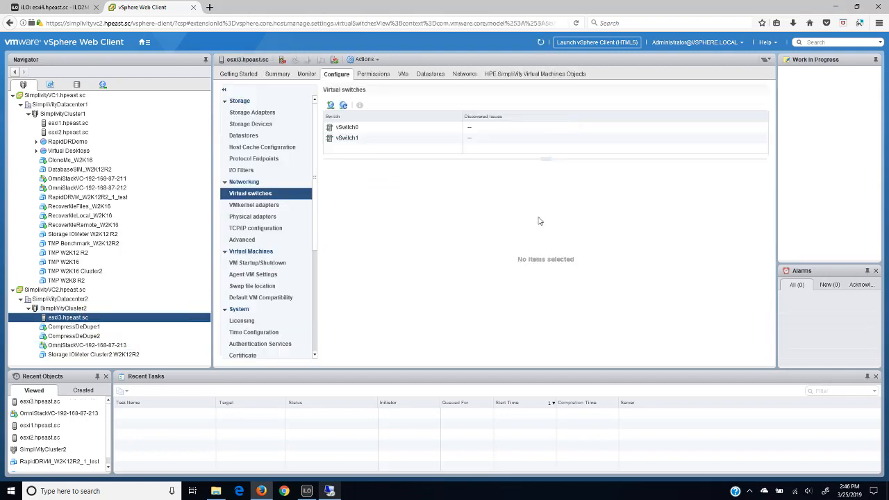
left_click(372, 139)
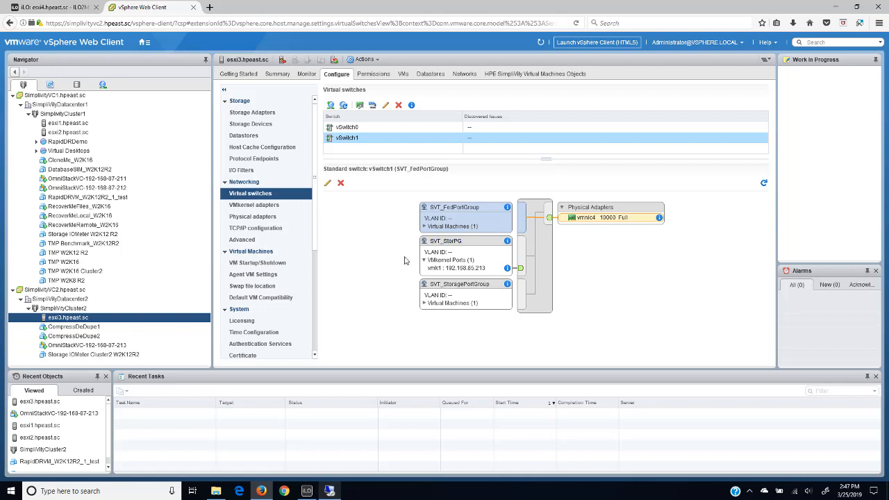
left_click(329, 491)
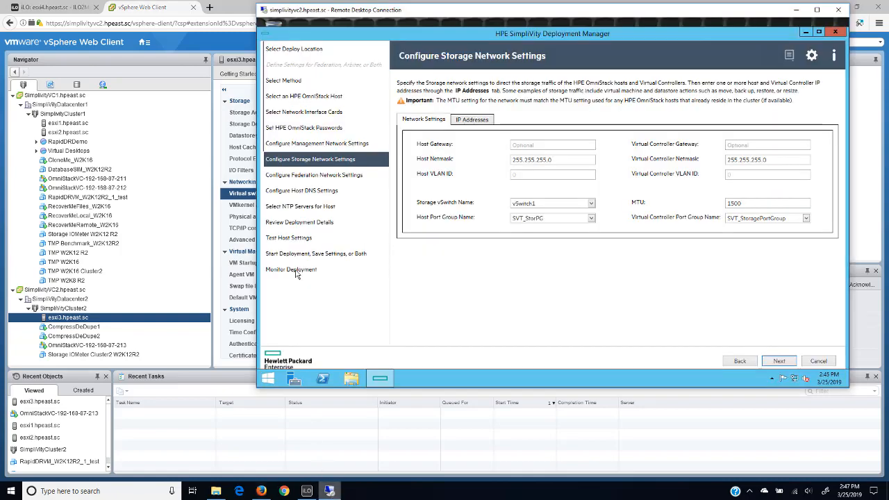
left_click(470, 121)
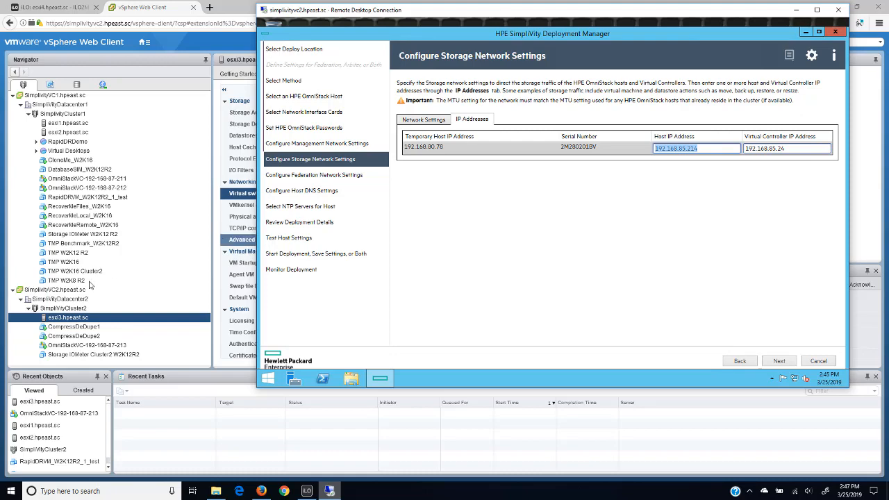
left_click(74, 346)
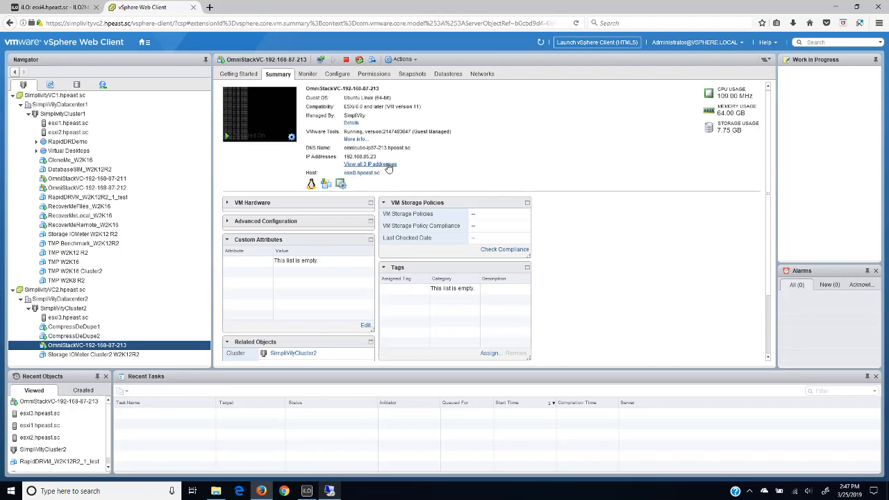
left_click(329, 491)
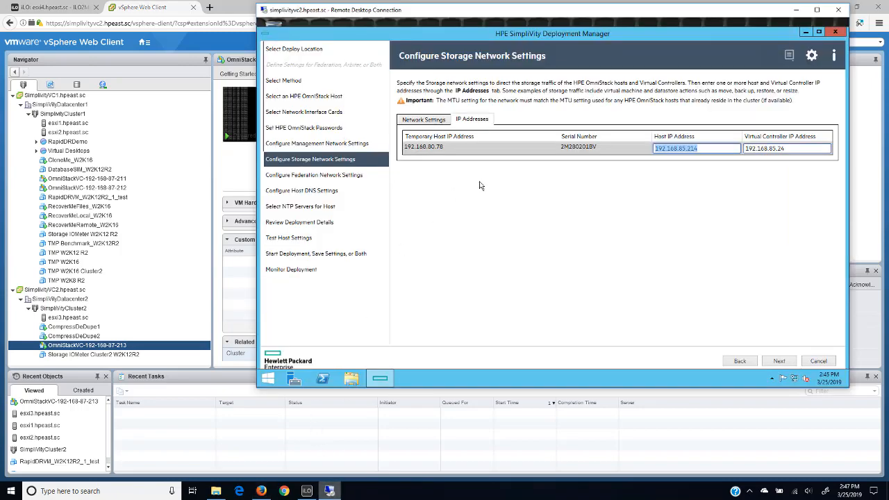
left_click(775, 361)
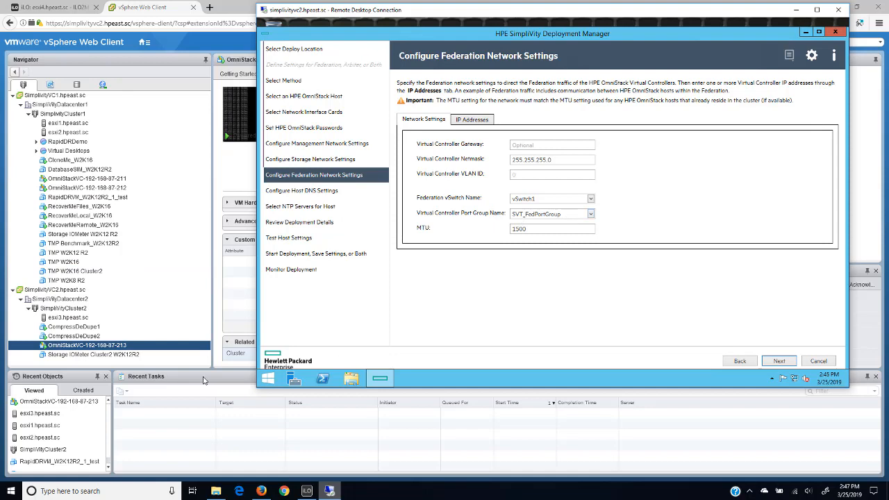
- Examine the virtual machine connected to SVT_FedPortGroup on vSwitch1 of esxi3.hpeast.sc in the vSphere Web Client
left_click(61, 317)
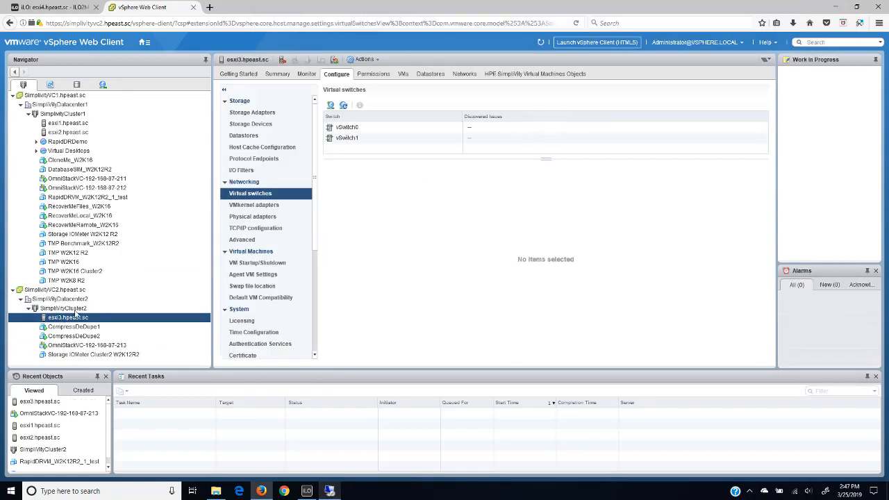
left_click(345, 138)
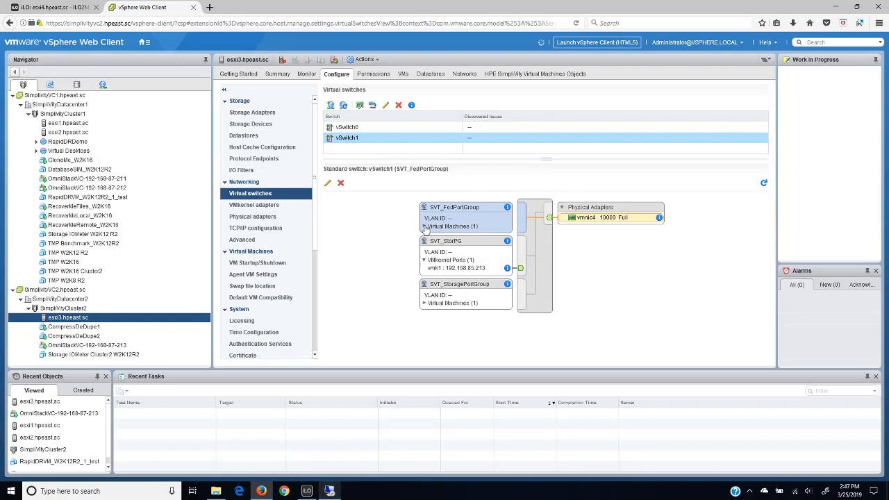
left_click(425, 227)
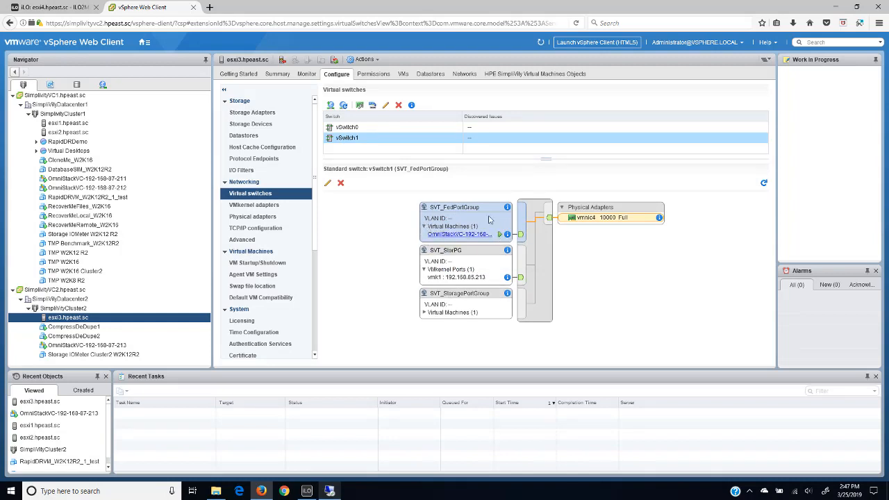
left_click(110, 346)
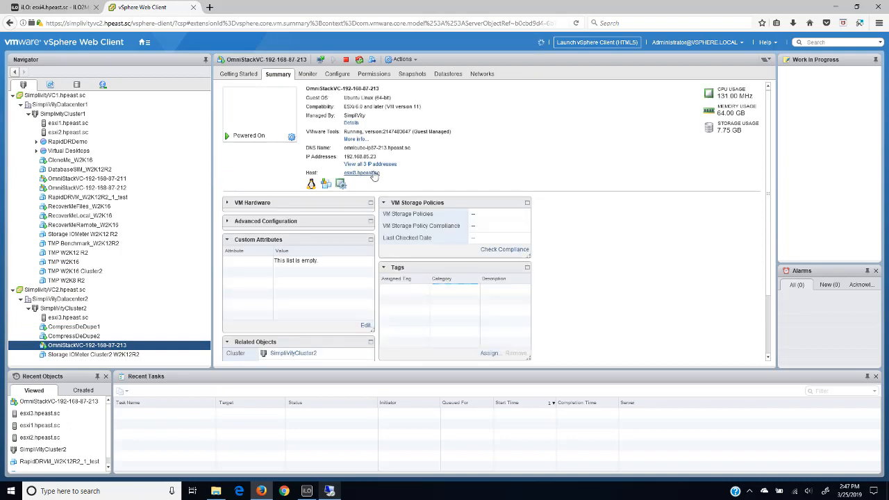
left_click(387, 164)
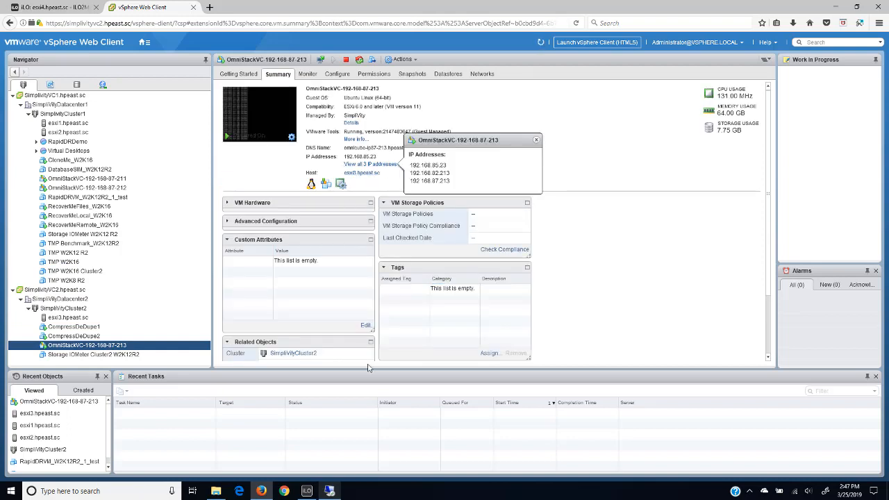
left_click(330, 488)
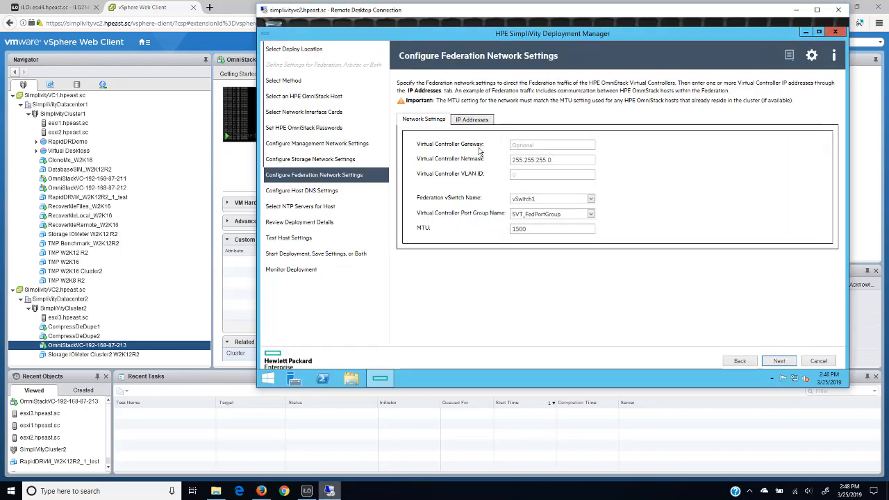
left_click(470, 122)
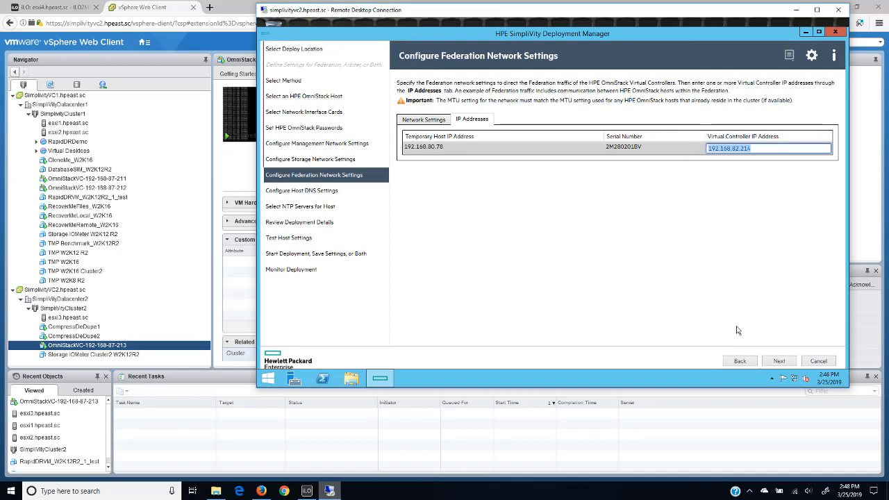
left_click(779, 361)
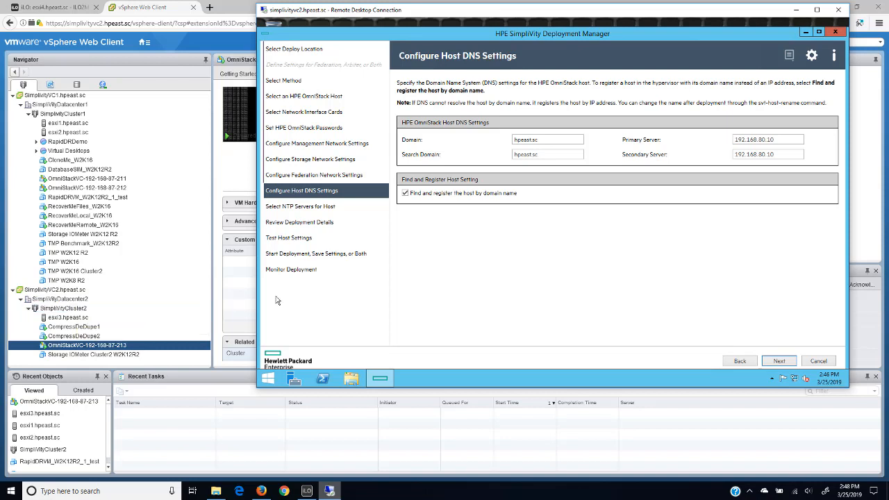
- Accept the host DNS settings and the selected NTP servers, and review the complete deployment details
left_click(778, 361)
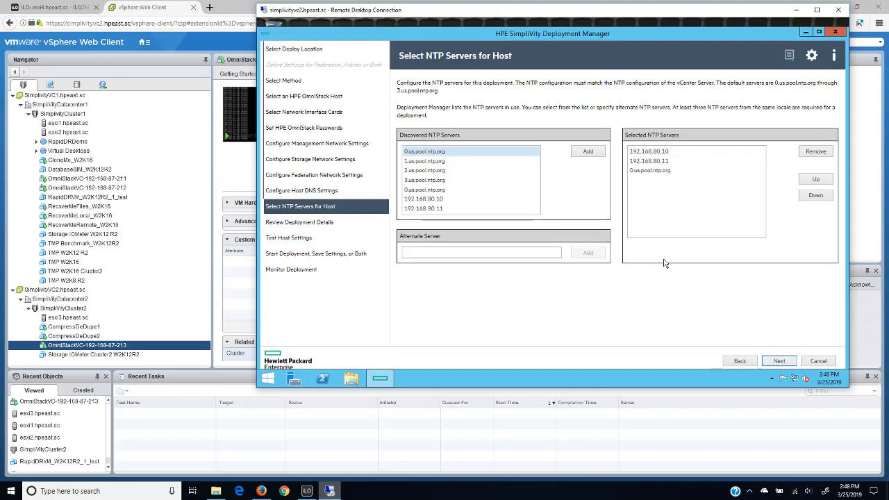
left_click(779, 361)
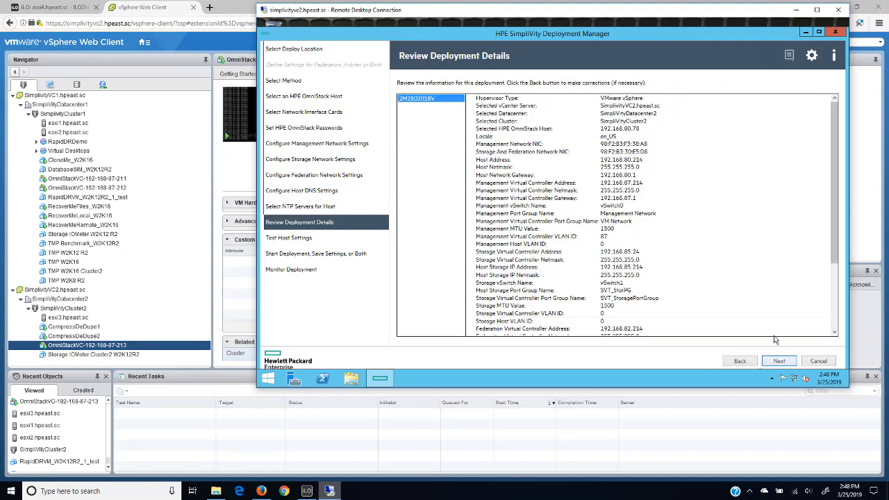
left_click_drag(834, 130, 835, 196)
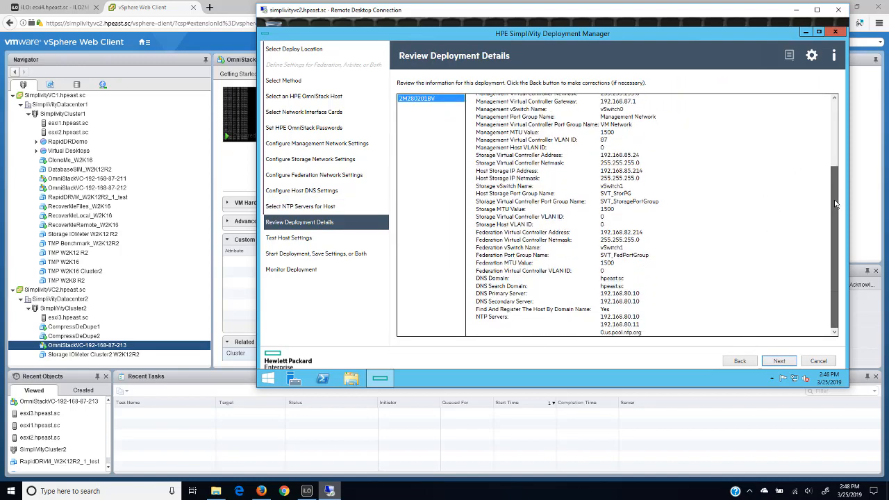
- Accept the reviewed deployment details and run the deployment settings tests for the host
left_click(778, 361)
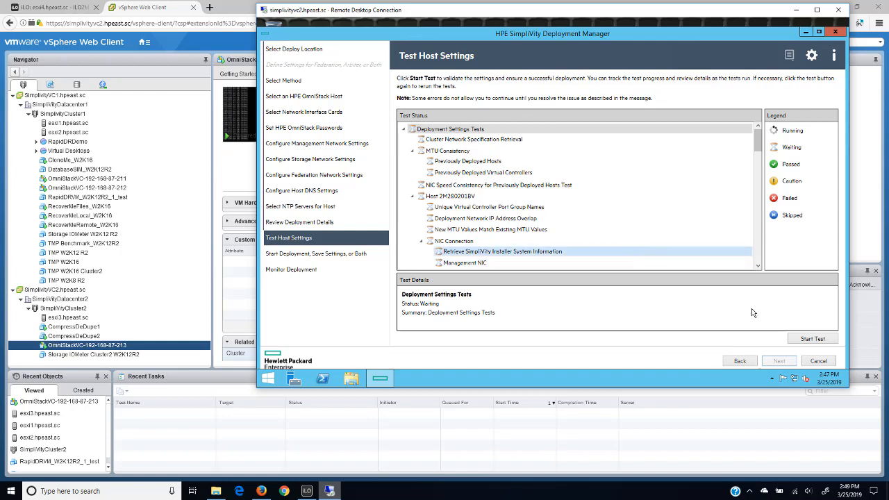
left_click(806, 340)
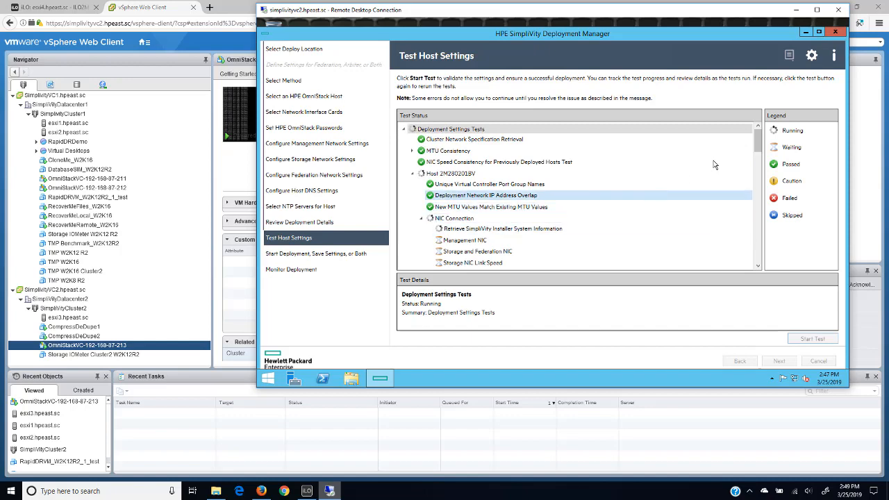
left_click_drag(761, 144, 762, 255)
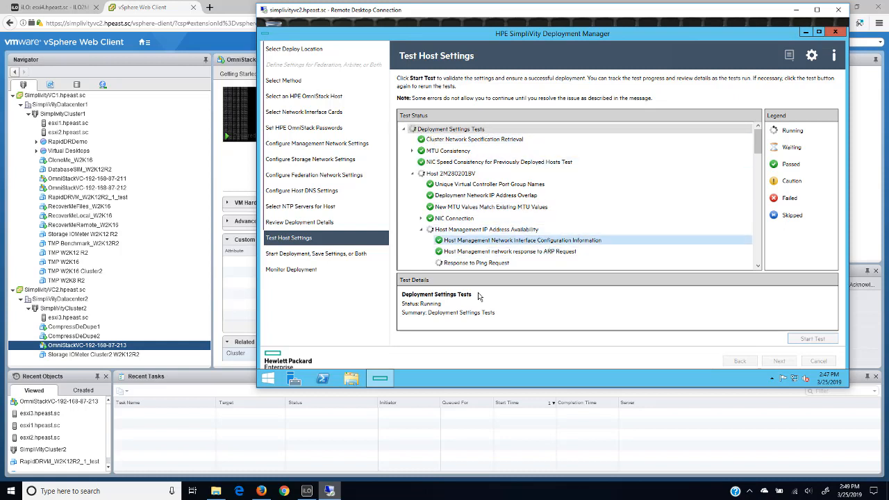
- In the iLO Integrated Remote Console, choose deploy-installer-8.192.11-psi15+sva-3.7.7.178-usb.img as removable media and cancel the mount
left_click(306, 491)
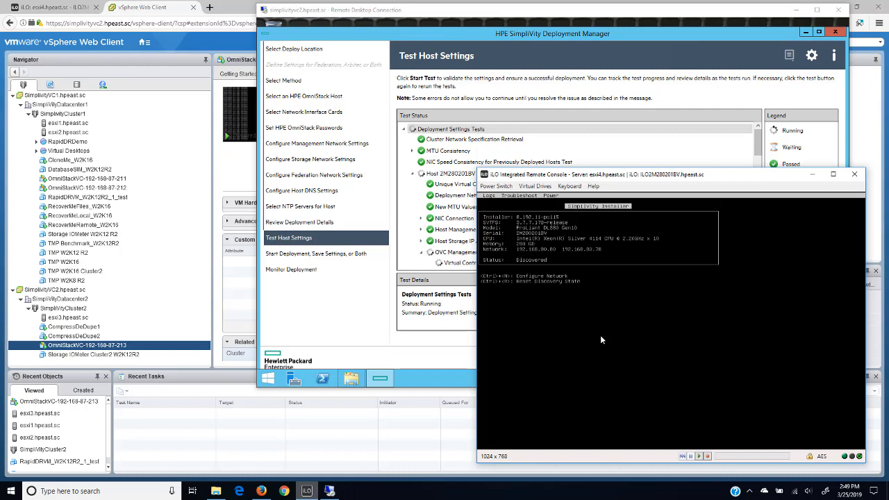
left_click(533, 186)
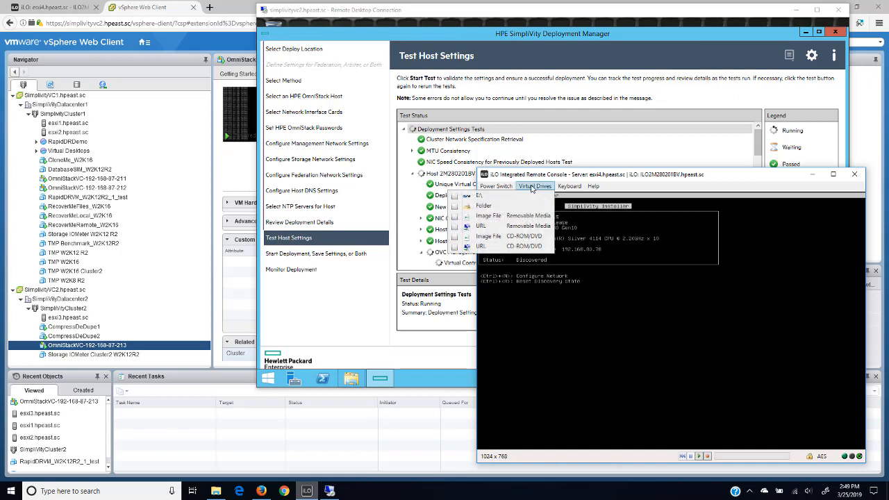
left_click(505, 216)
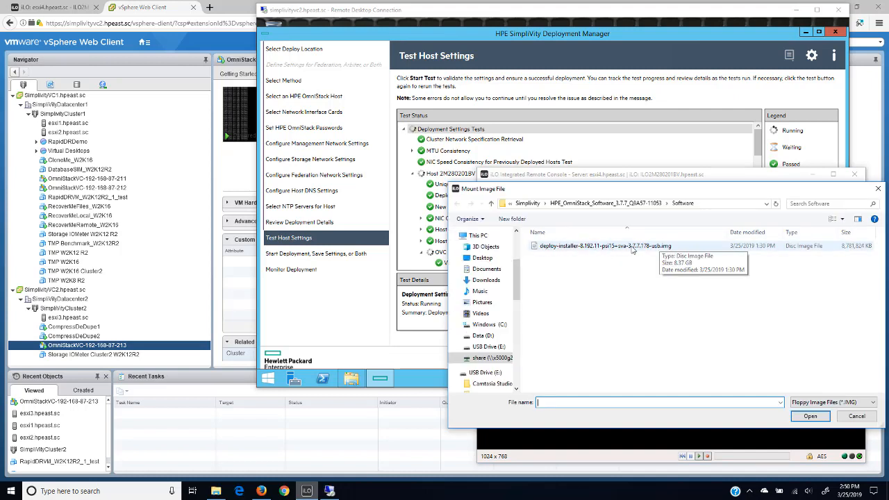
left_click(601, 249)
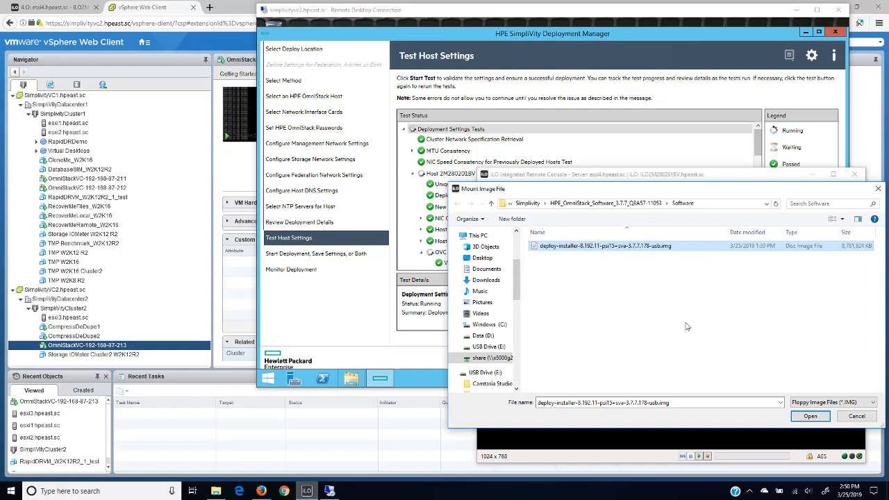
left_click(855, 420)
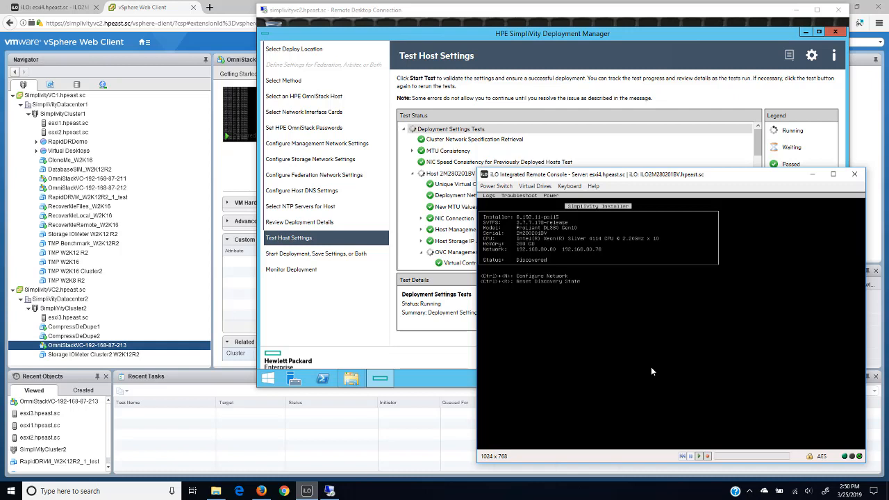
- Return to Deployment Manager and start the host deployment without saving the settings in a configuration file
left_click(503, 13)
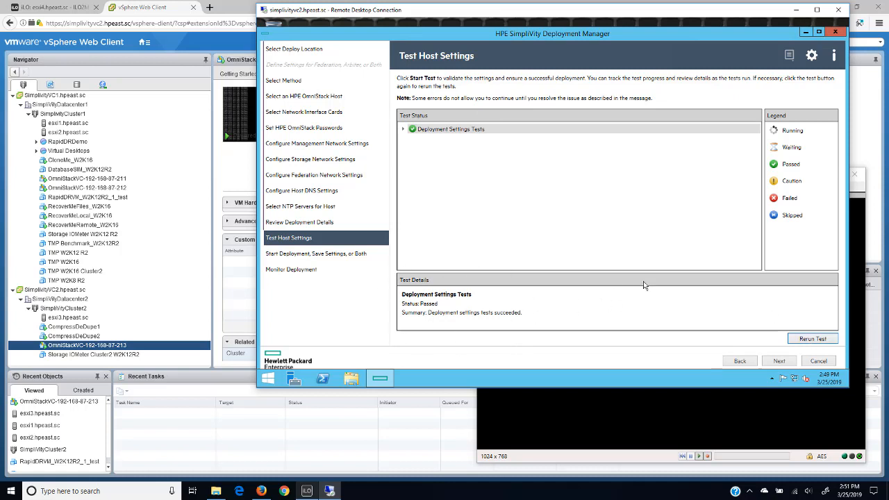
left_click(778, 362)
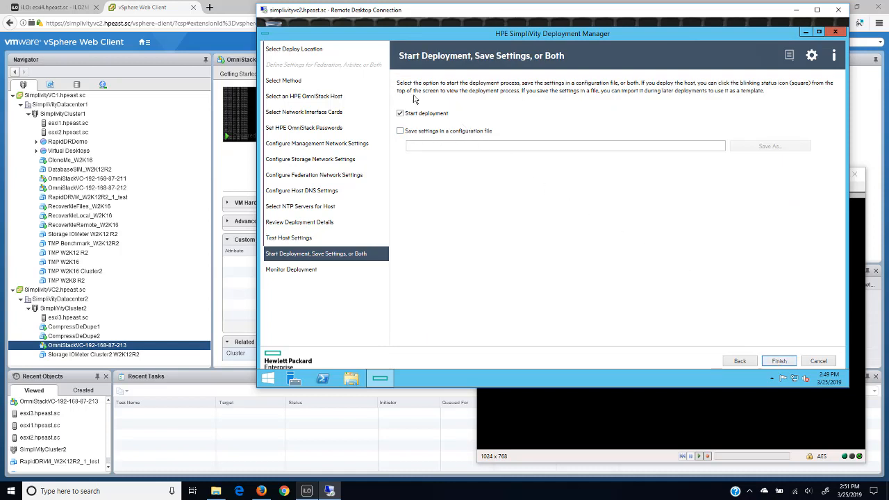
left_click(779, 363)
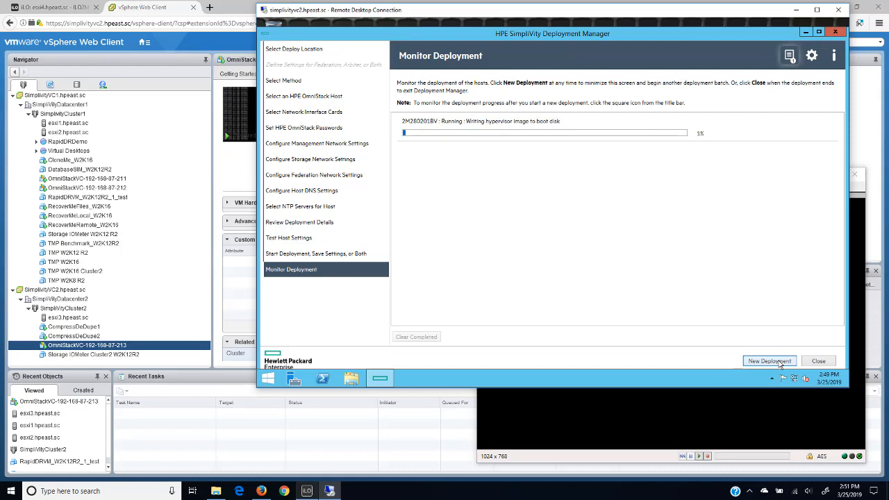
- Check the deployment status list, and bring up the esxi4 remote console to view the host's boot screen
left_click(794, 57)
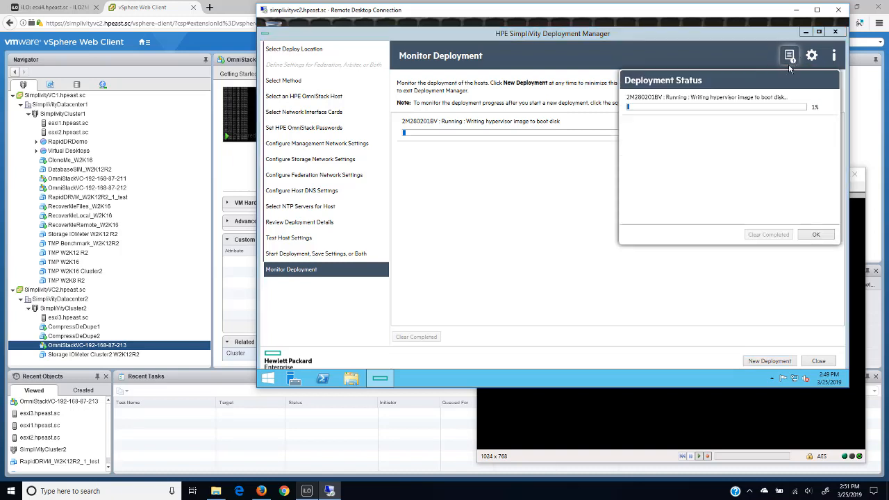
left_click(816, 235)
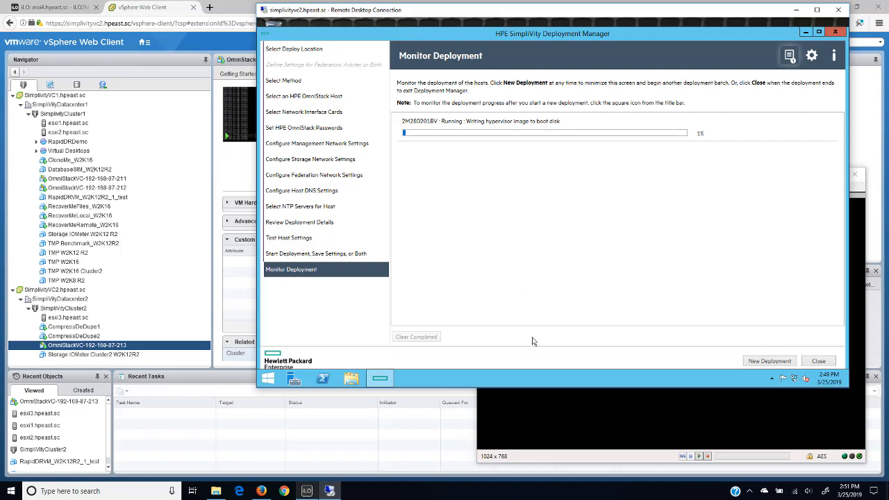
left_click(565, 464)
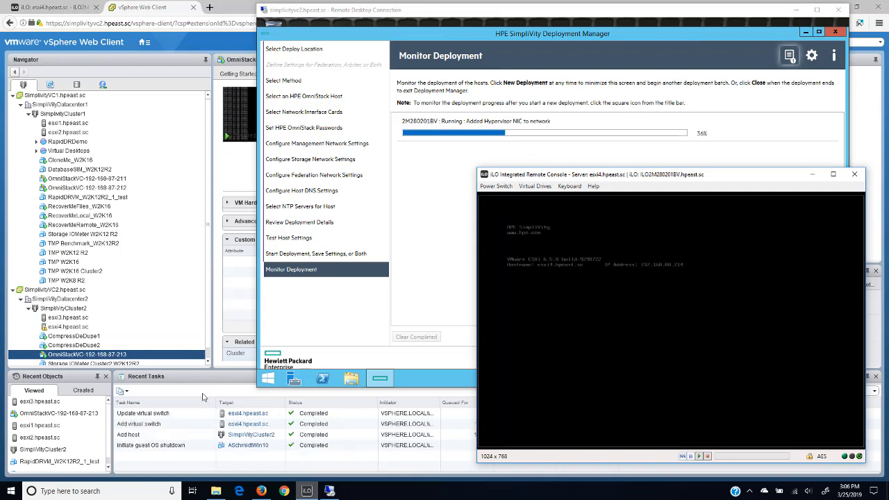
- Examine SimpliVityCluster2 in the vSphere Web Client inventory for the new host and controller, and return to the deployment progress with the iLO console minimized
left_click(102, 438)
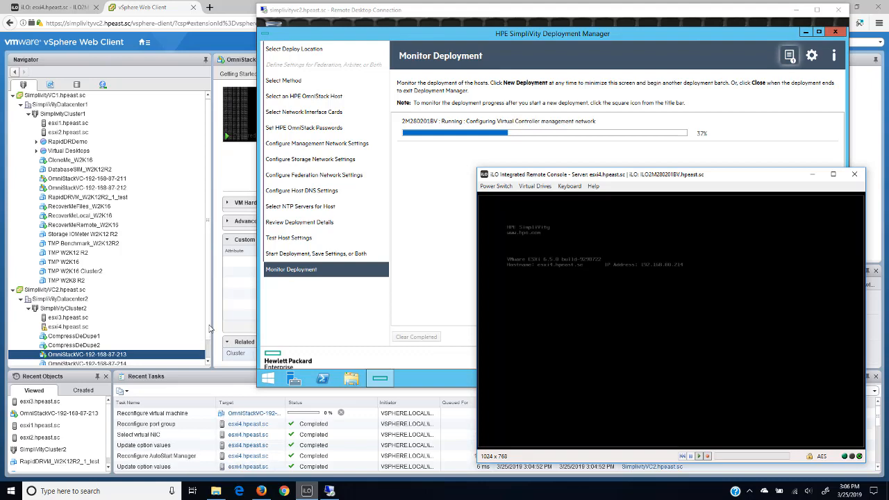
left_click(211, 332)
scroll(207, 360, "down", 1)
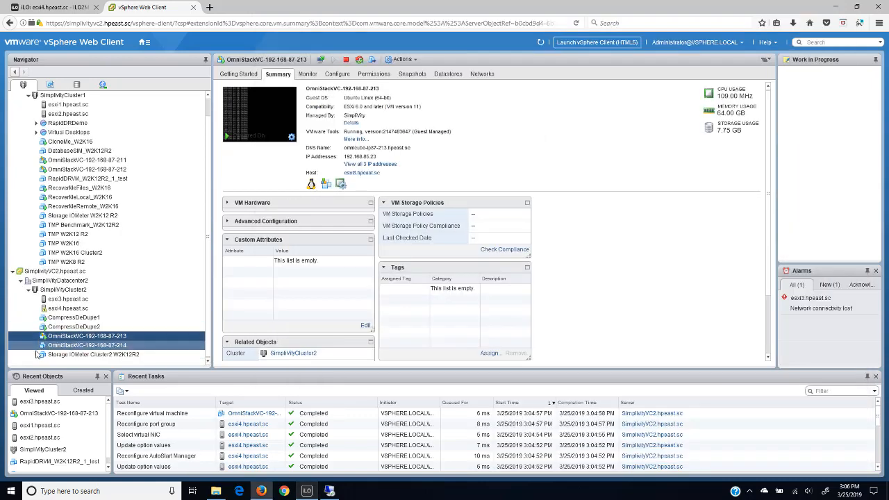
left_click(330, 490)
left_click(306, 491)
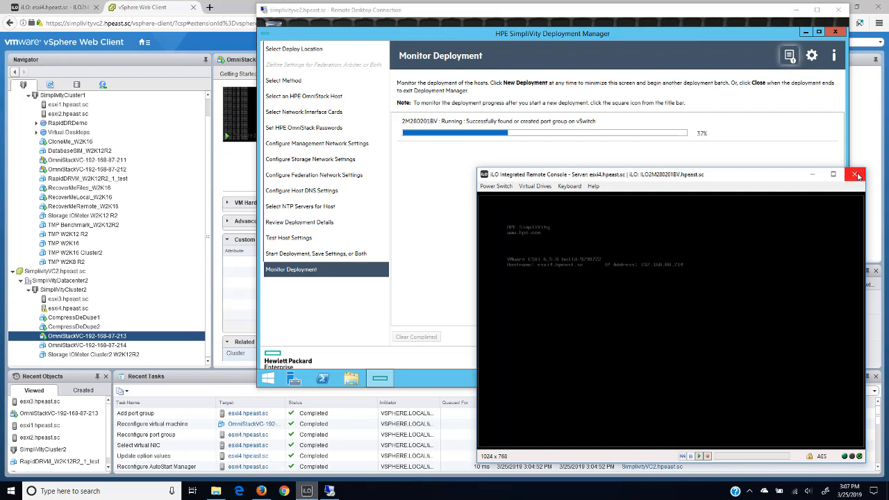
left_click(811, 176)
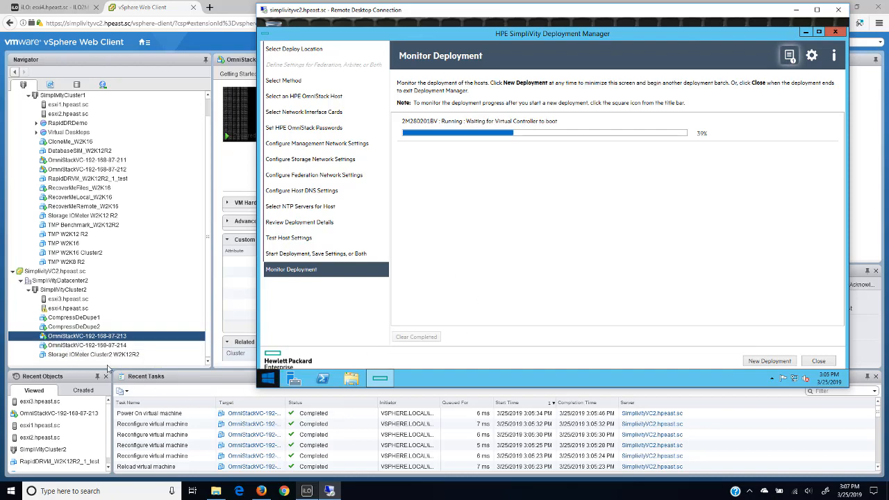
left_click(77, 349)
left_click(77, 346)
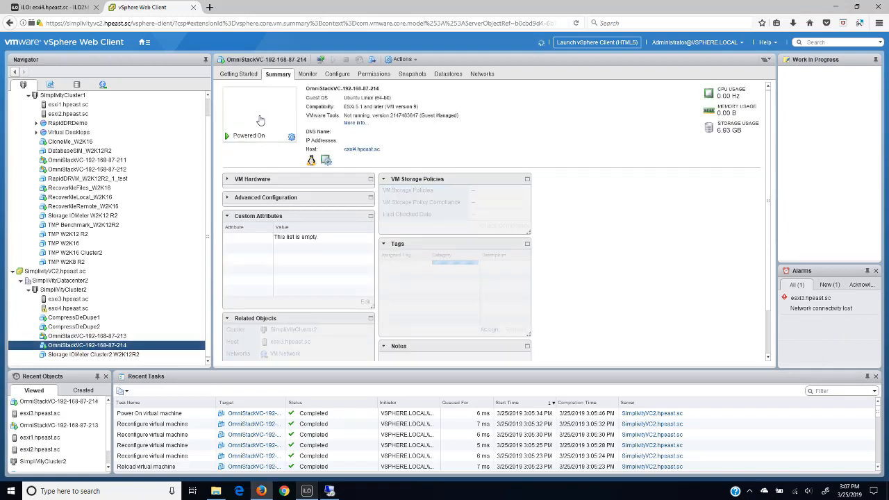
left_click(260, 120)
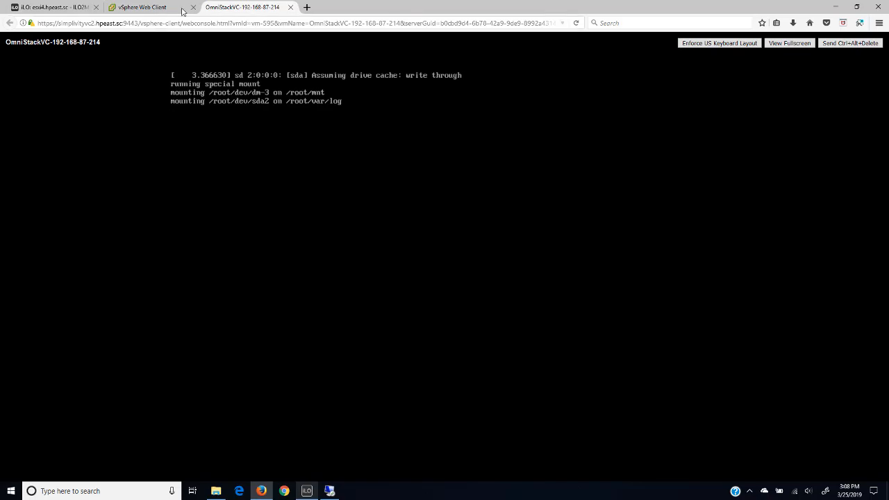
left_click(290, 7)
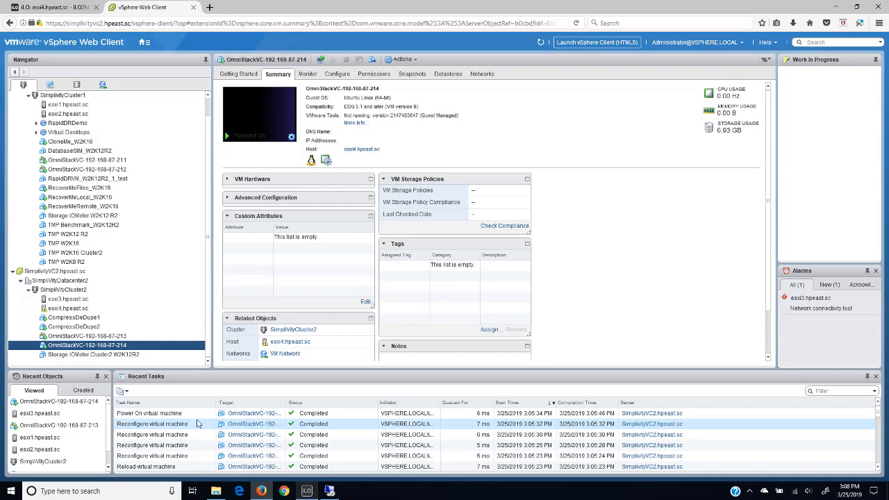
left_click(329, 491)
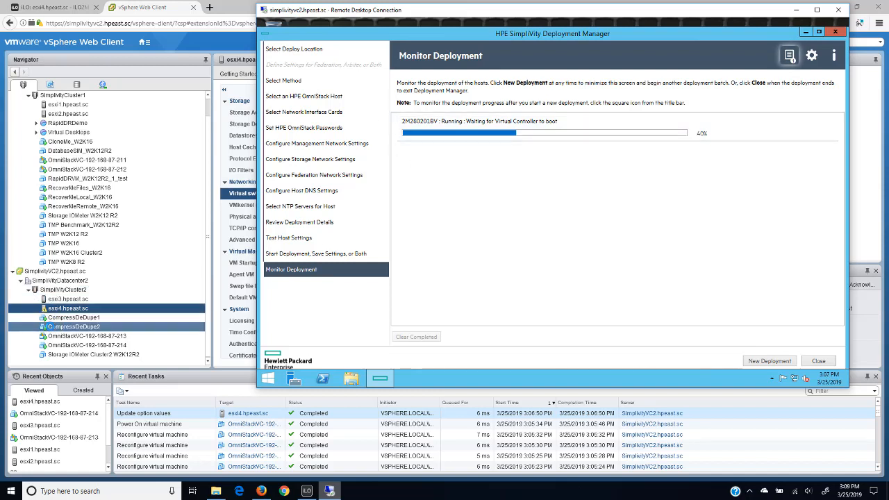
- Refresh the vSphere Web Client with esxi4.hpeast.sc selected, and switch back to Deployment Manager to check the progress
left_click(177, 14)
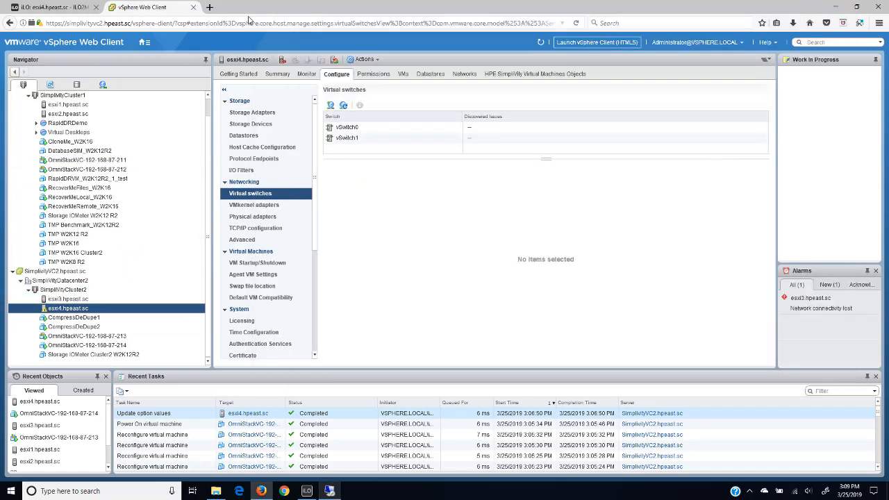
left_click(540, 44)
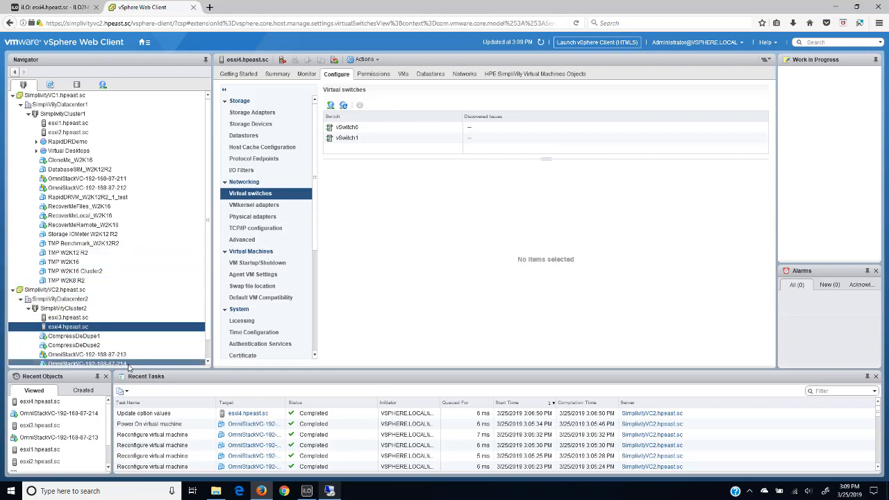
left_click(329, 490)
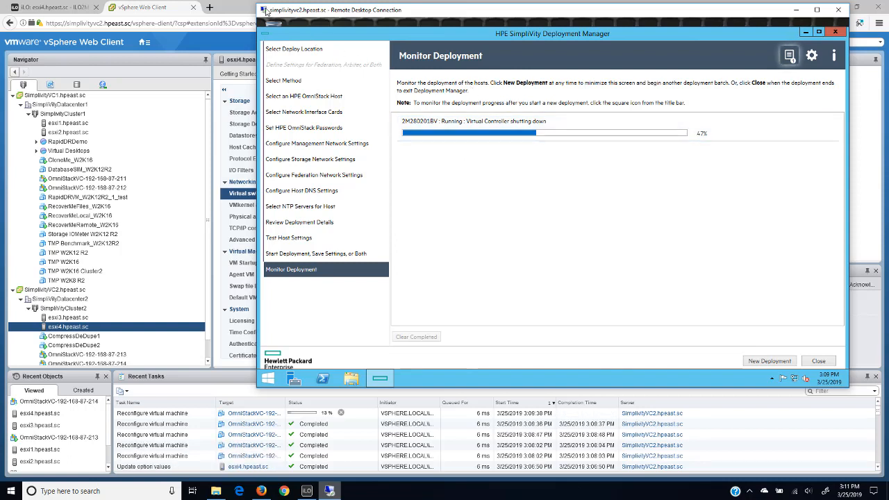
left_click(98, 403)
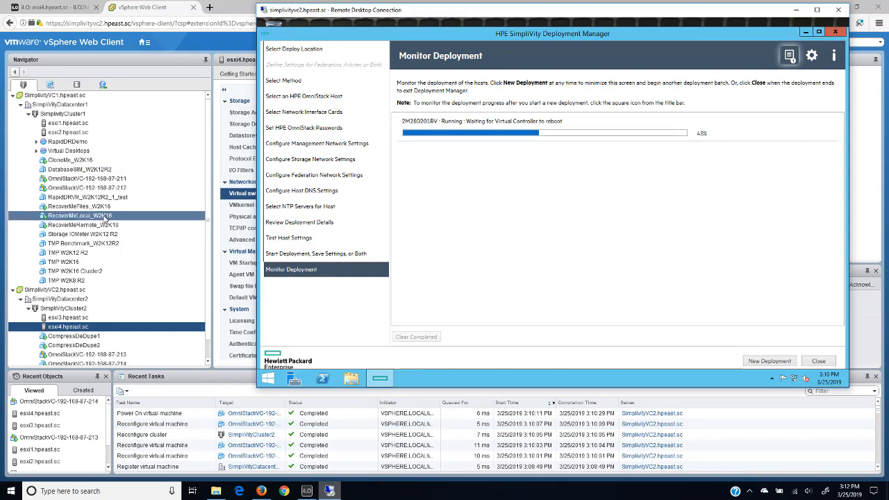
left_click_drag(208, 165, 206, 235)
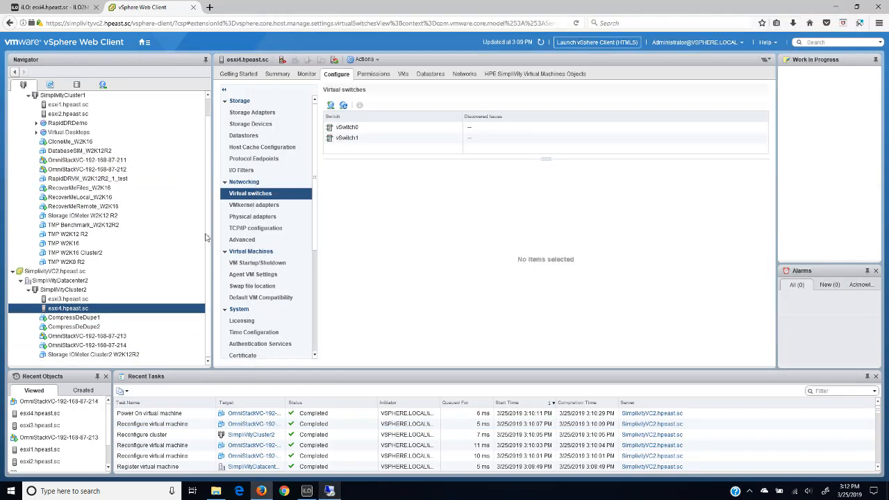
left_click(73, 345)
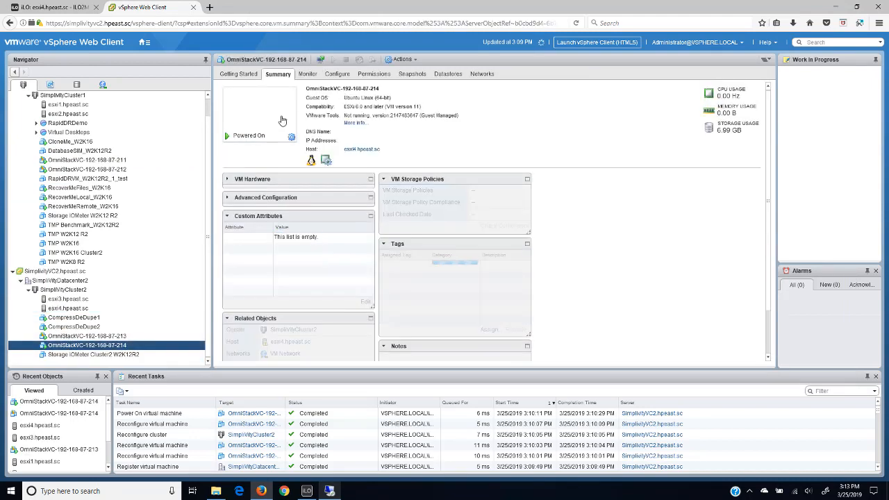
left_click(278, 120)
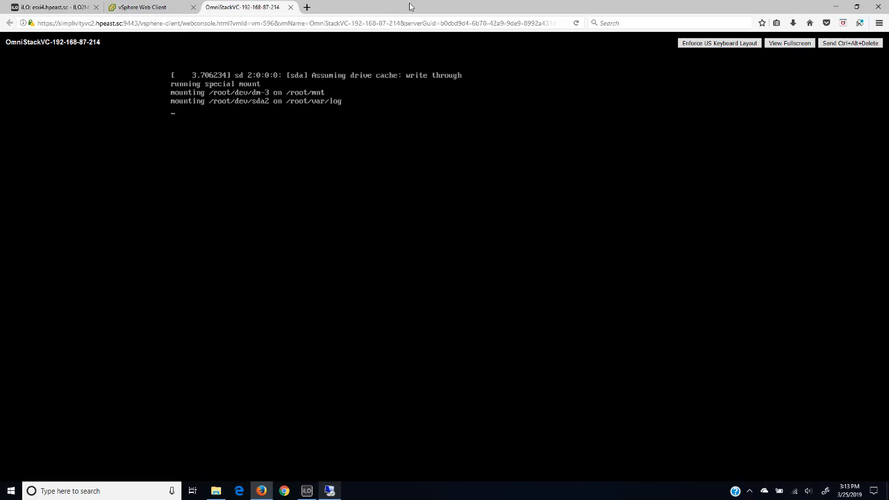
left_click(290, 7)
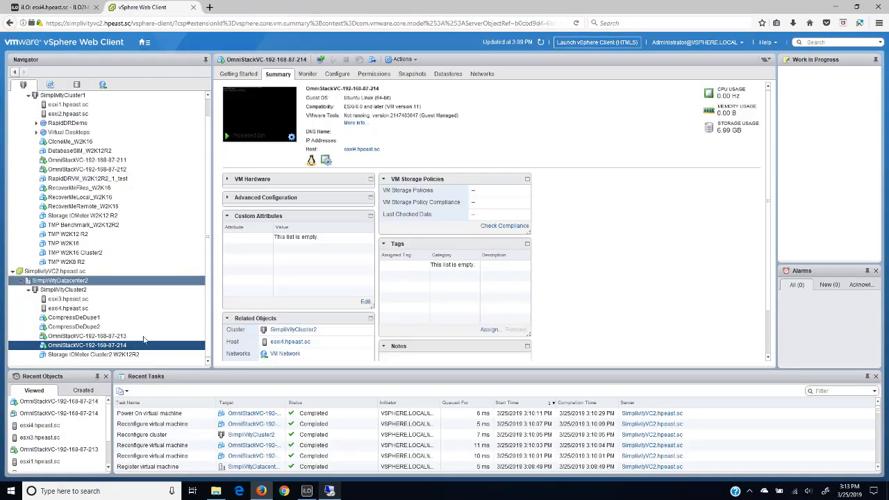
left_click(329, 490)
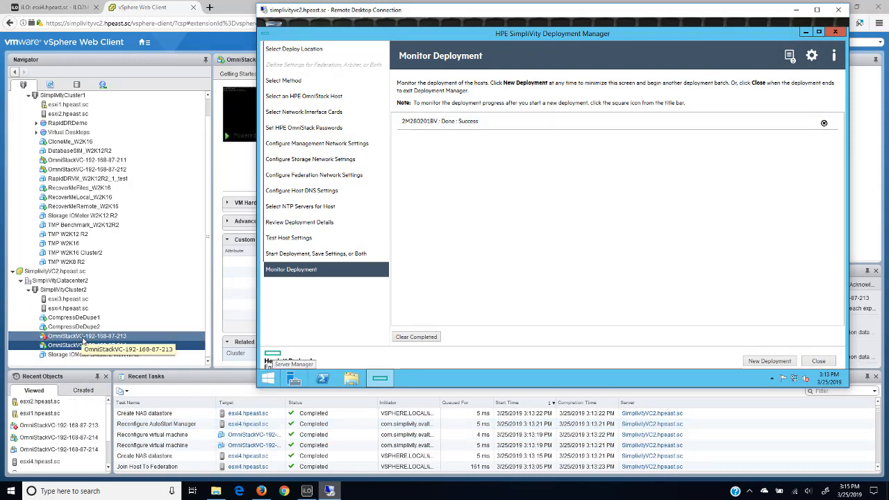
left_click(61, 348)
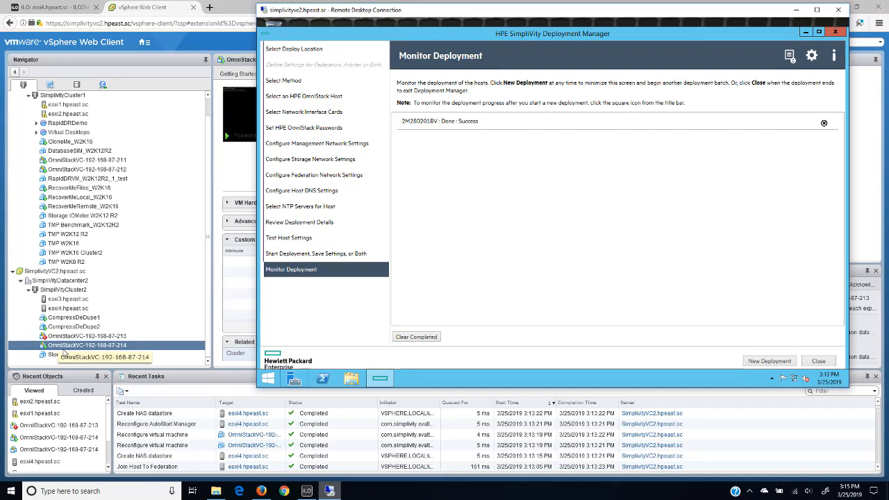
key("shift+Up")
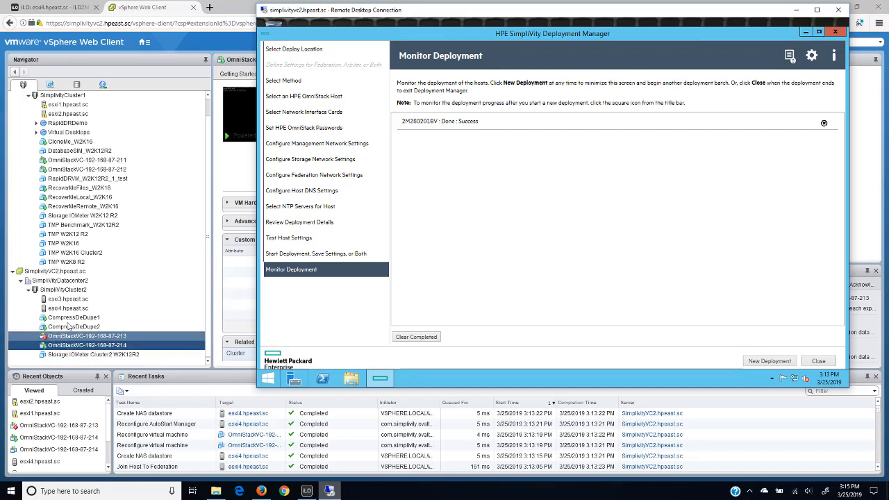
key("shift+Down")
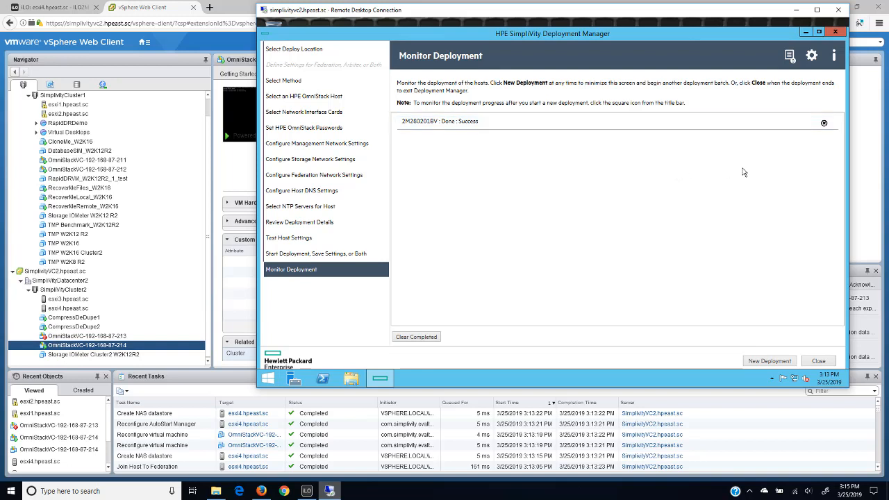
left_click(790, 57)
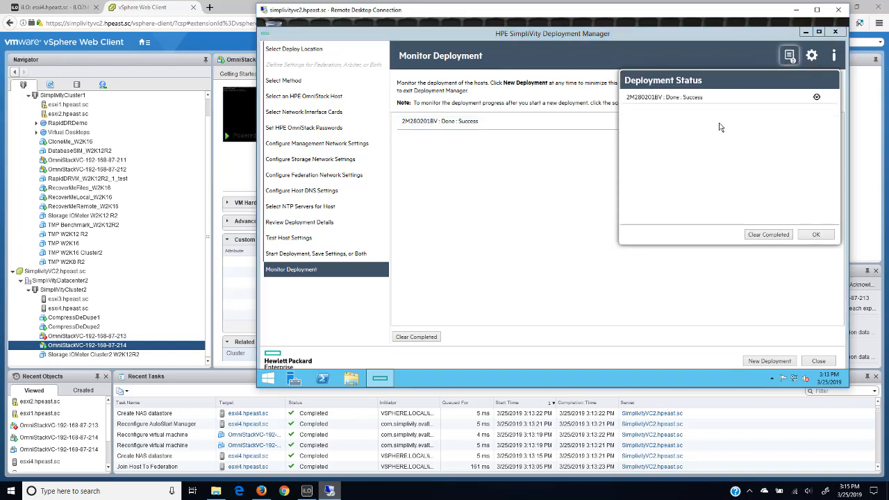
left_click(816, 236)
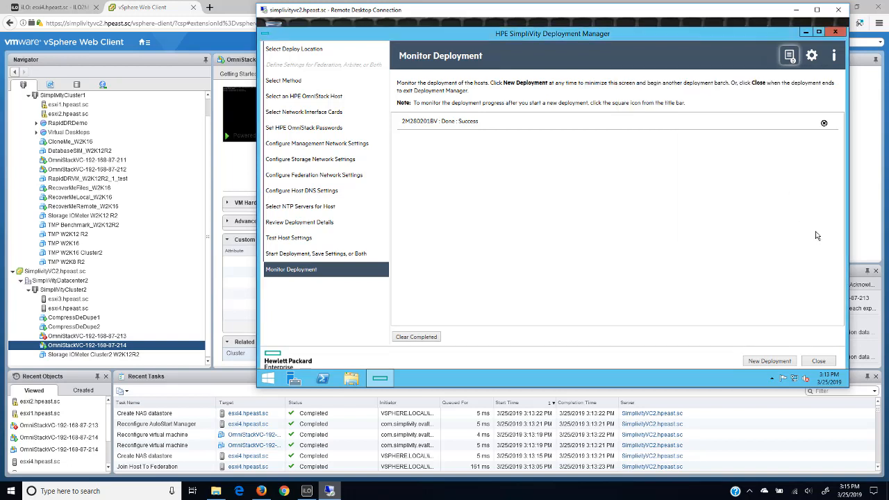
- Exit Deployment Manager and disconnect the remote desktop session to simplivityvc2.hpeast.sc
left_click(816, 361)
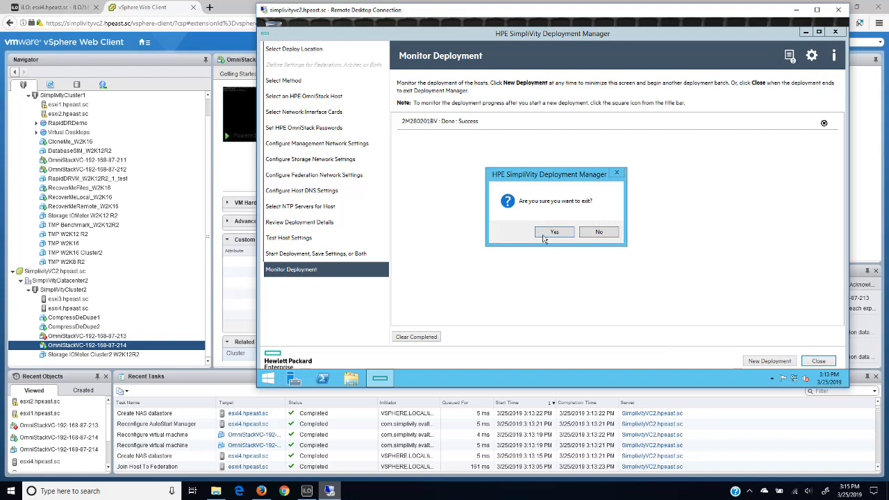
left_click(550, 235)
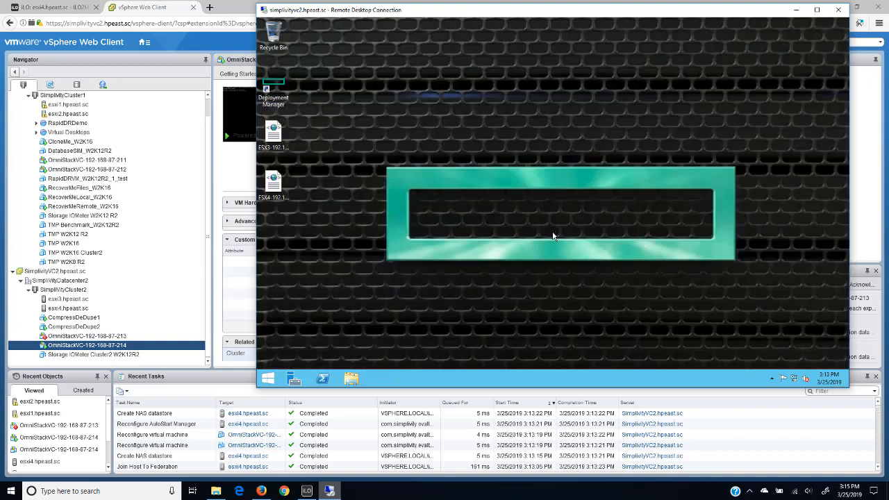
left_click(838, 10)
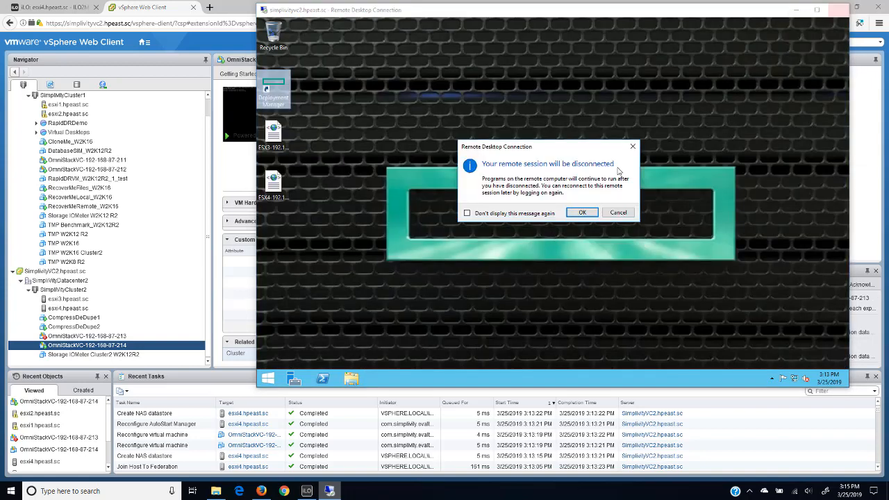
left_click(583, 214)
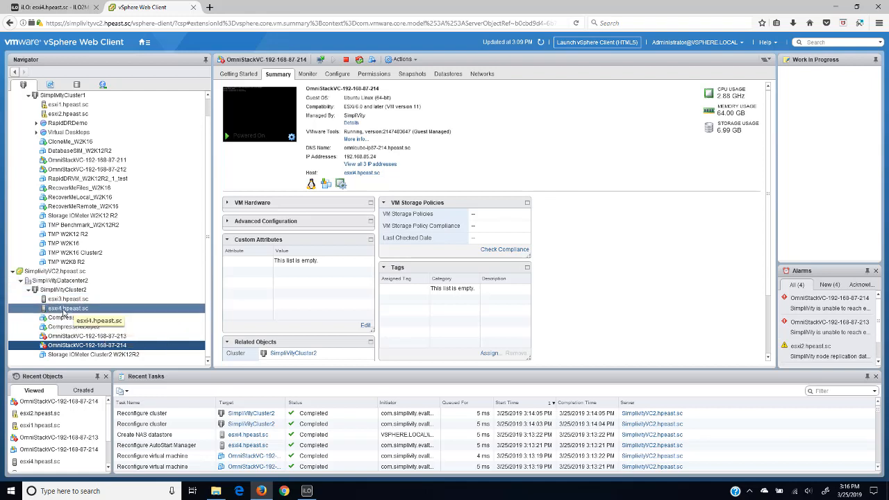
- Examine vSwitch0 and vSwitch1 on esxi4.hpeast.sc, including the virtual machines attached to VM Network
left_click(63, 311)
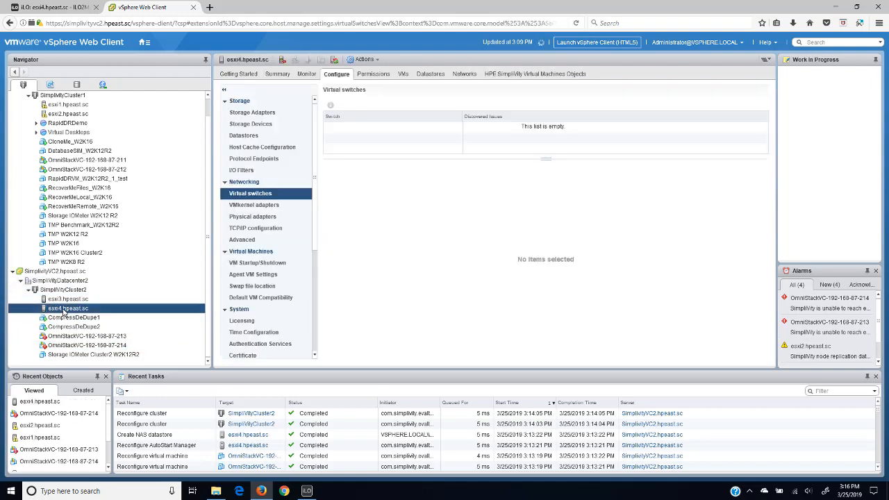
left_click(358, 129)
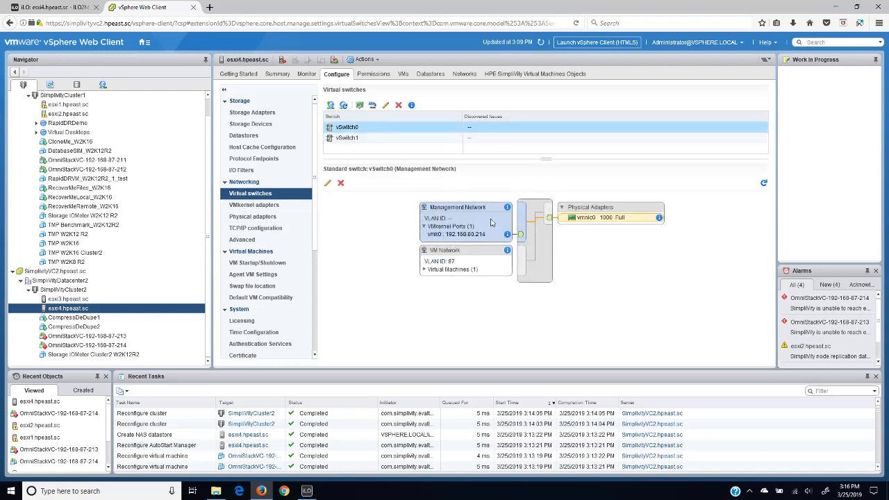
left_click(424, 269)
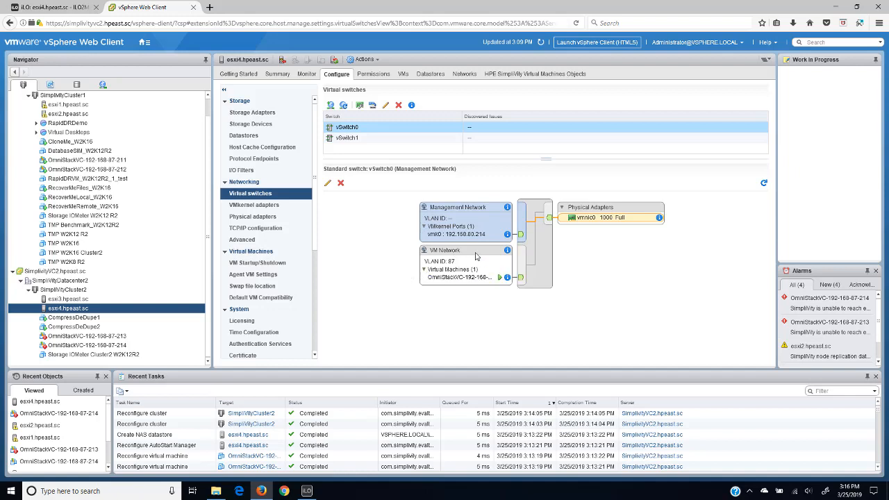
left_click(347, 138)
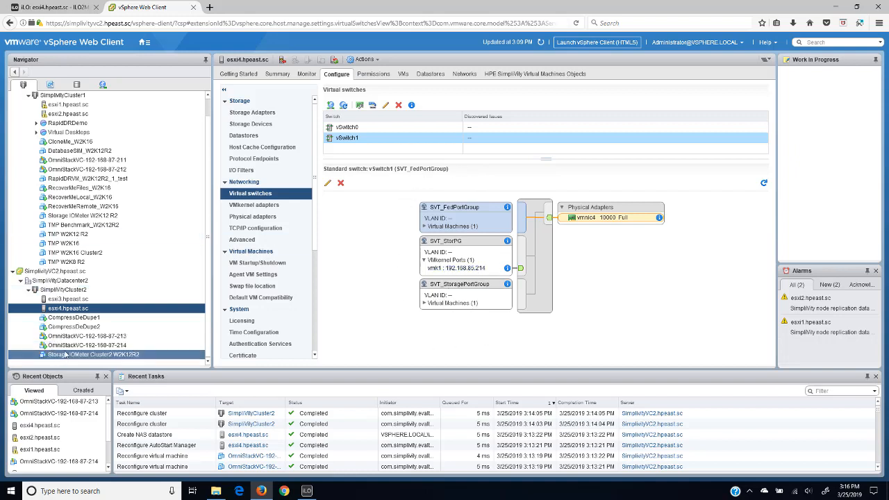
left_click(70, 345)
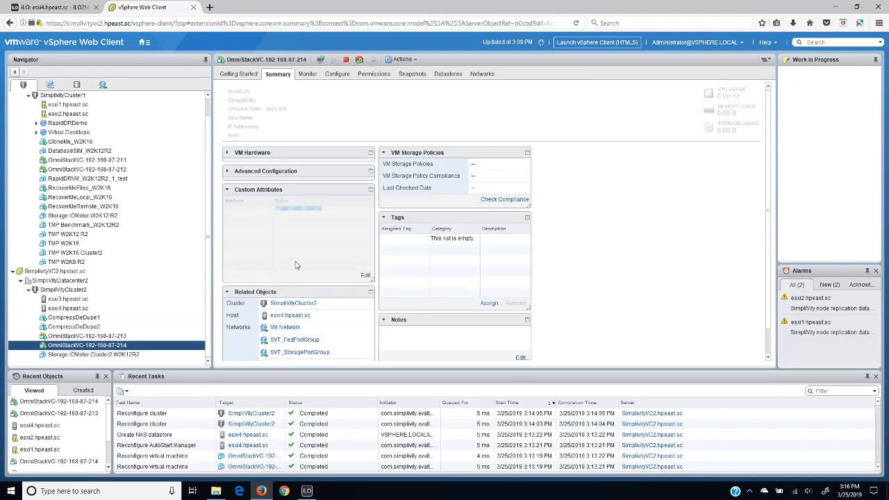
left_click(370, 164)
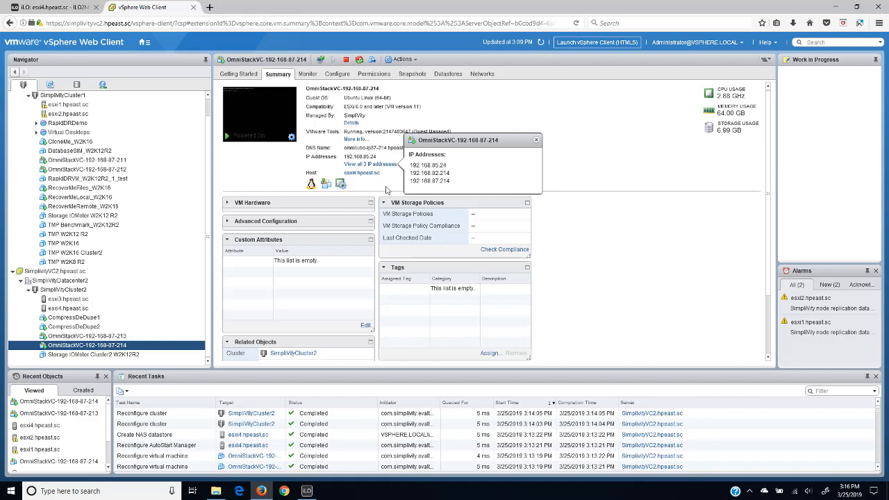
left_click(265, 180)
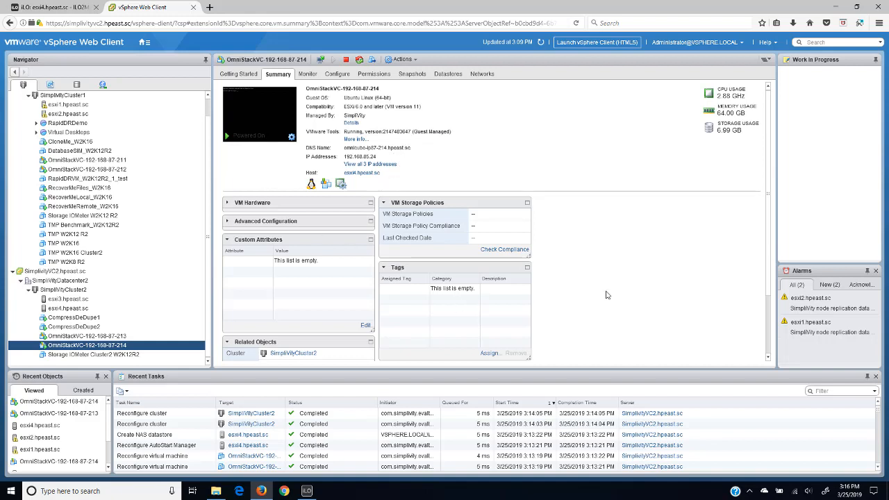